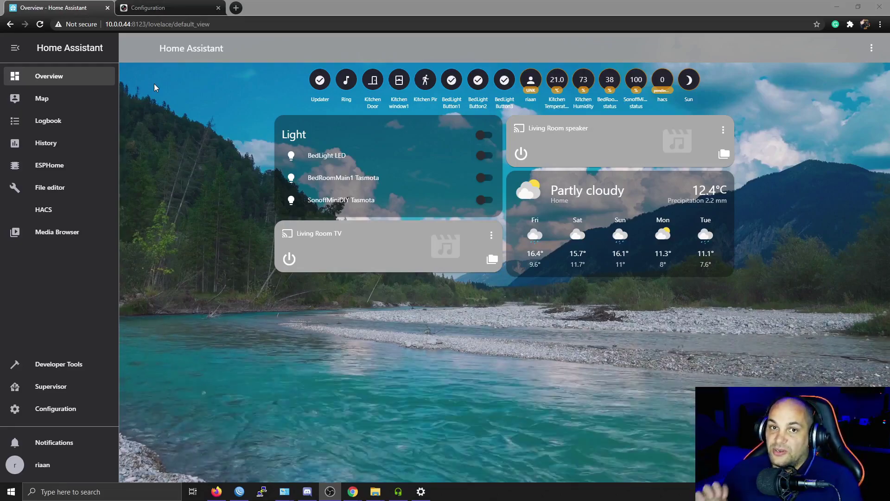
Reload the DVR login page at its bare IP address and sign in with the saved credentials.
{"action": "left_click", "coordinate": [153, 6]}
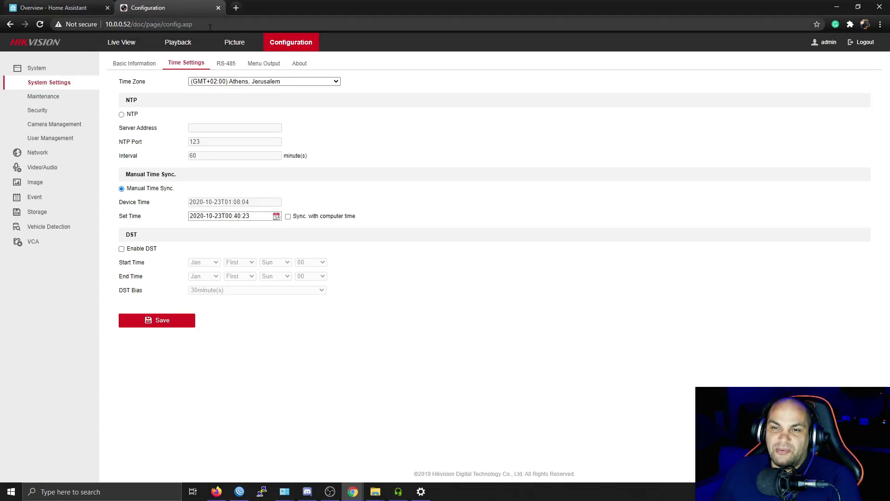
{"action": "left_click_drag", "start_coordinate": [193, 24], "coordinate": [130, 35]}
{"action": "key", "text": "BackSpace"}
{"action": "key", "text": "Return"}
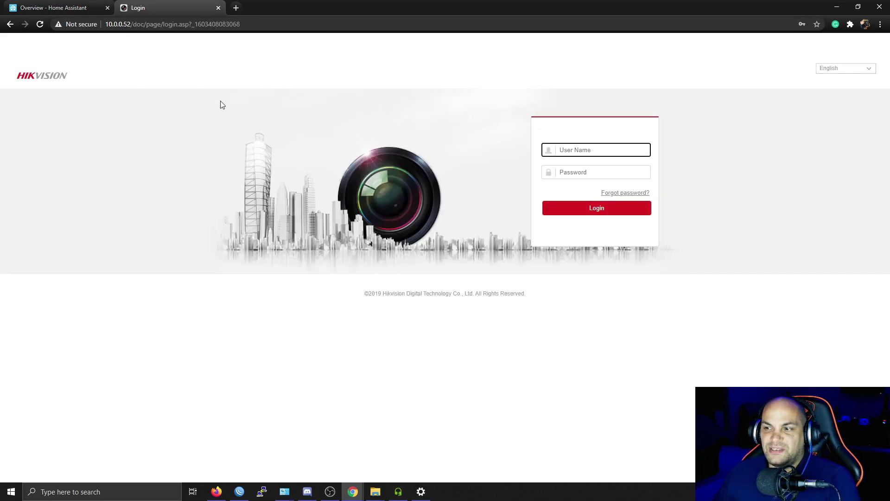
{"action": "left_click", "coordinate": [598, 149]}
{"action": "left_click", "coordinate": [599, 183]}
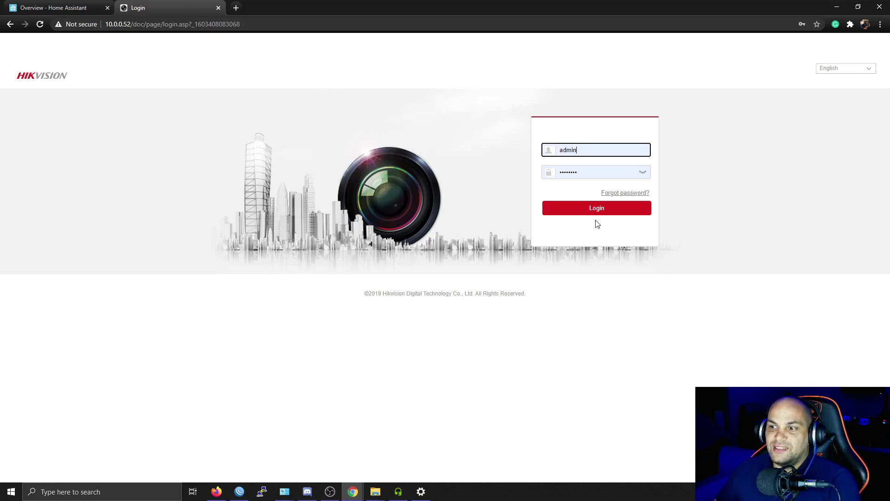
{"action": "left_click", "coordinate": [591, 206]}
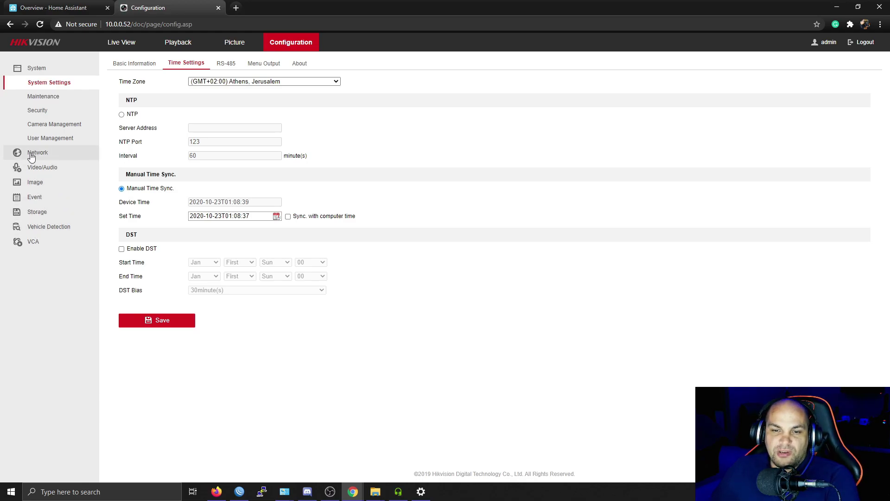
Show the Integration Protocol page under Network > Advanced Settings and begin adding an ONVIF user.
{"action": "left_click", "coordinate": [51, 155]}
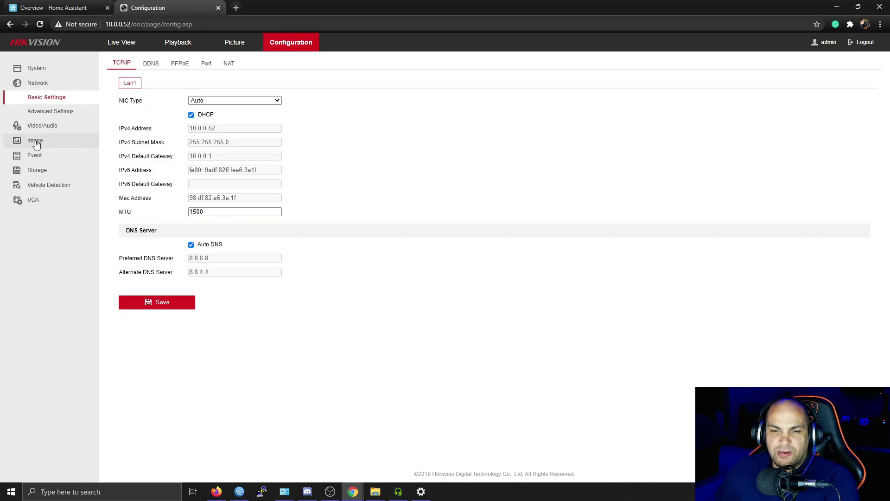
{"action": "left_click", "coordinate": [53, 113]}
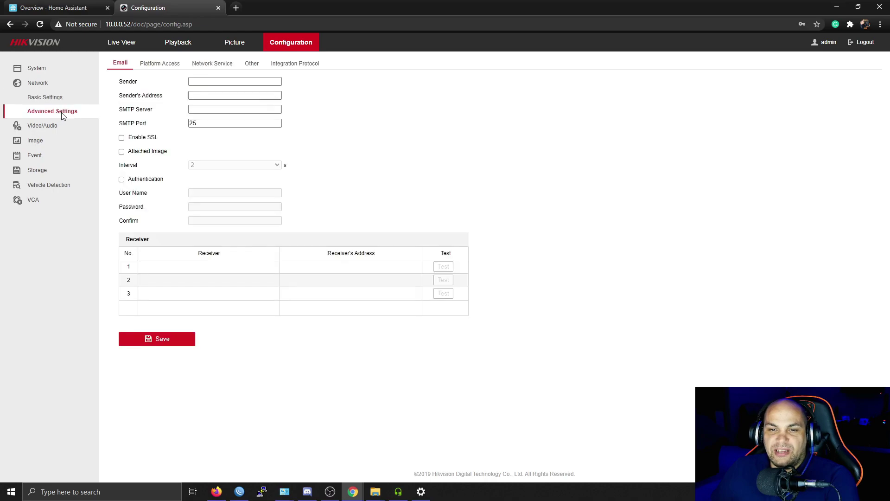
{"action": "left_click", "coordinate": [284, 64]}
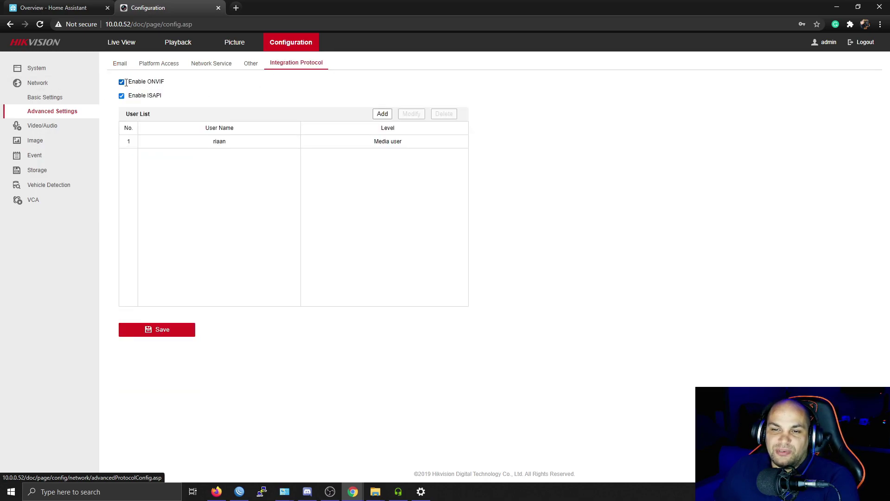
{"action": "double_click", "coordinate": [145, 84]}
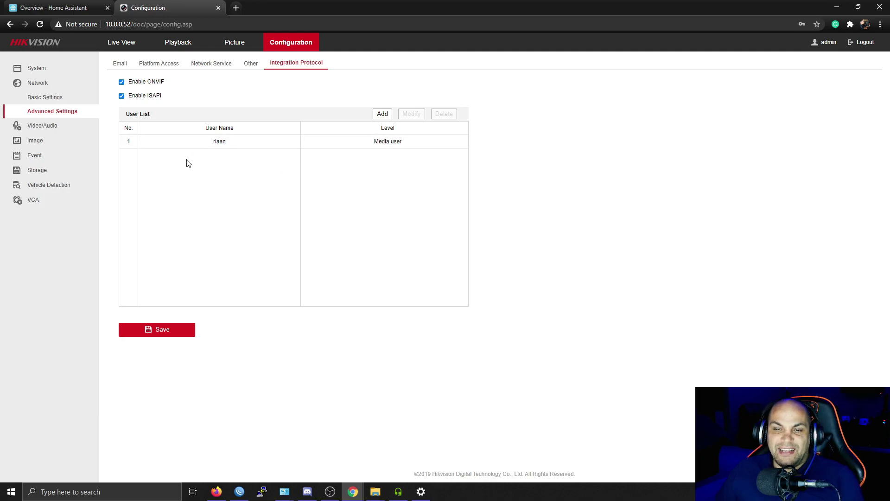
{"action": "left_click", "coordinate": [382, 114]}
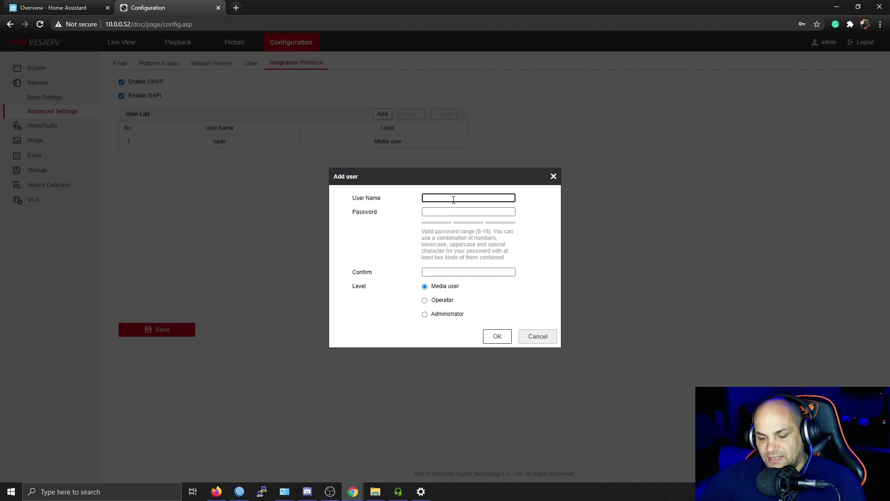
Create a second ONVIF user with the DVR's saved login name and password, then confirm.
{"action": "type", "text": "a"}
{"action": "left_click", "coordinate": [448, 218]}
{"action": "key", "text": "Tab"}
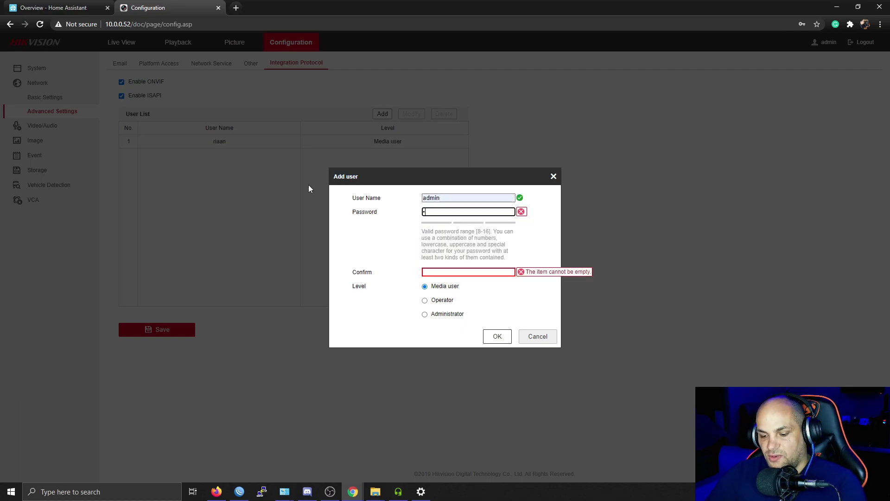
{"action": "left_click", "coordinate": [468, 272]}
{"action": "left_click", "coordinate": [477, 302]}
{"action": "left_click", "coordinate": [497, 336]}
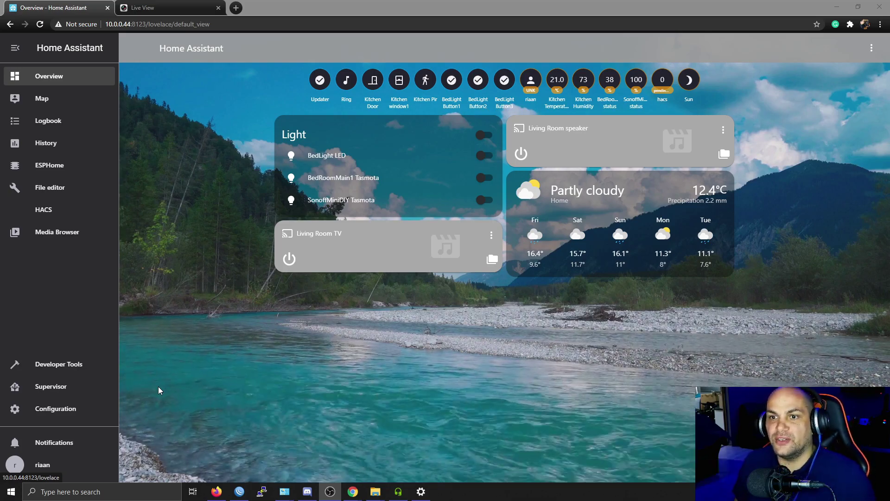
{"action": "left_click", "coordinate": [149, 17]}
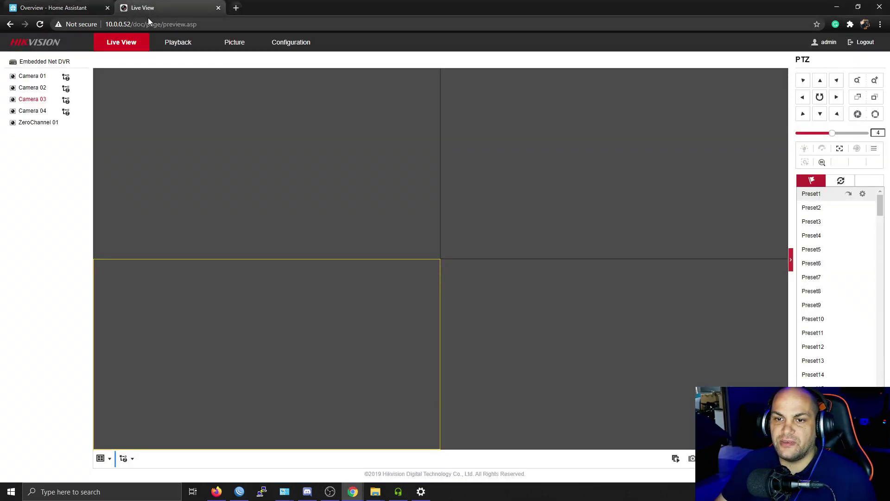
{"action": "left_click_drag", "start_coordinate": [131, 24], "coordinate": [106, 25]}
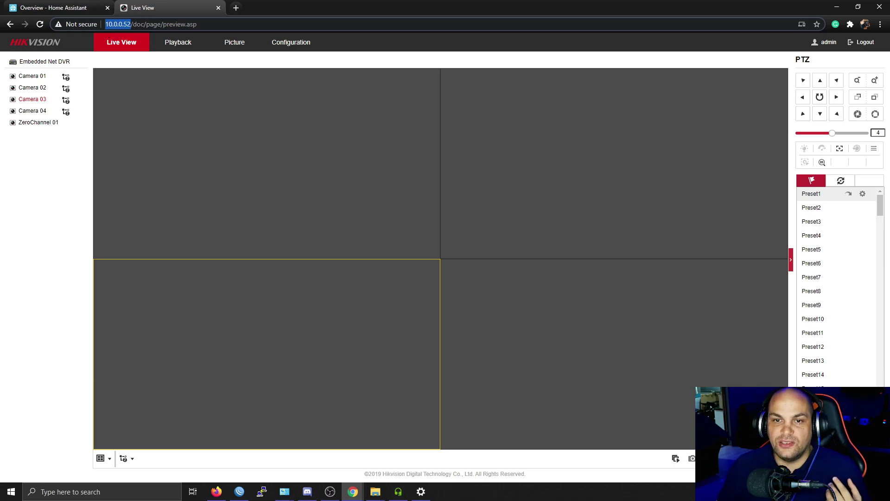
{"action": "left_click", "coordinate": [42, 8]}
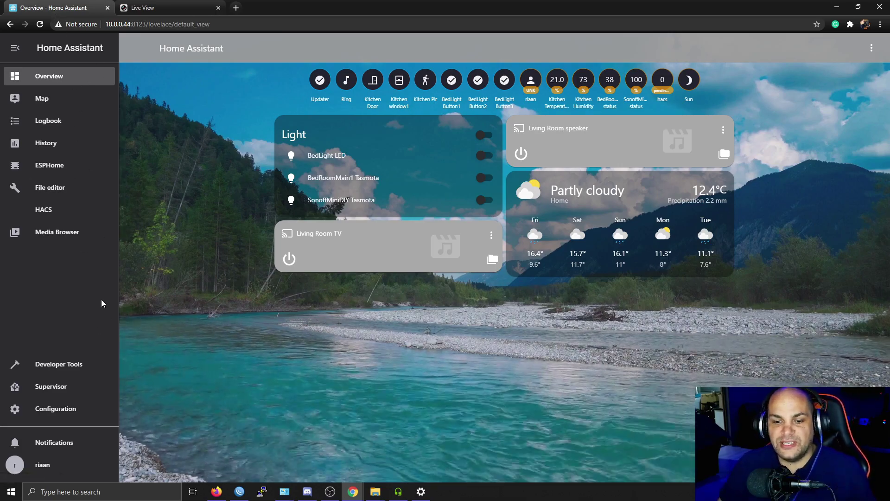
Add the ONVIF integration from Configuration > Integrations and list the discovered Embedded Net DVR devices.
{"action": "left_click", "coordinate": [71, 408]}
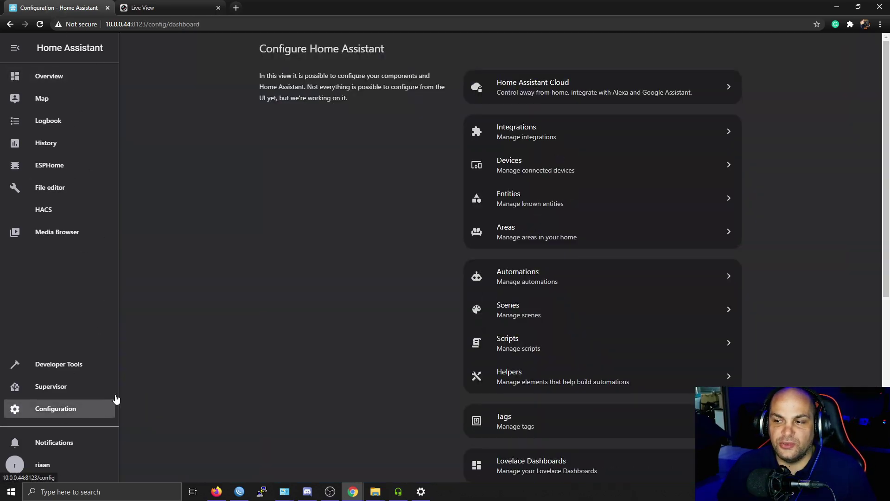
{"action": "left_click", "coordinate": [525, 131]}
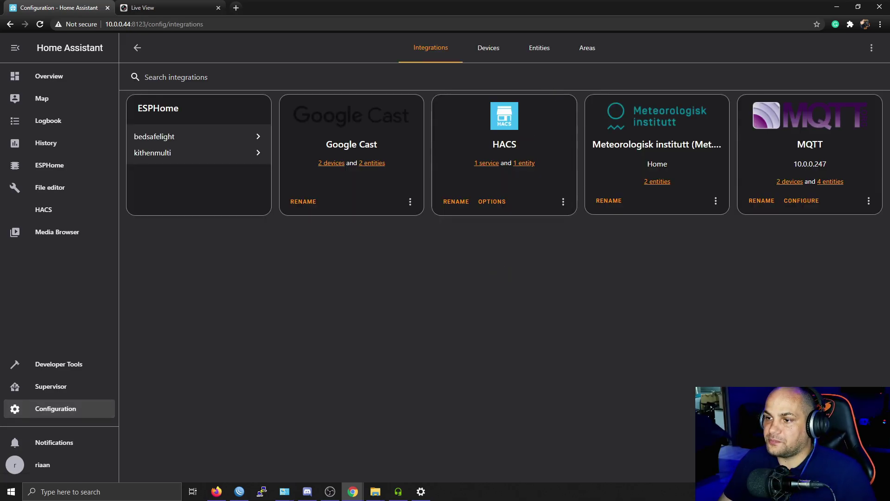
{"action": "left_click", "coordinate": [839, 466]}
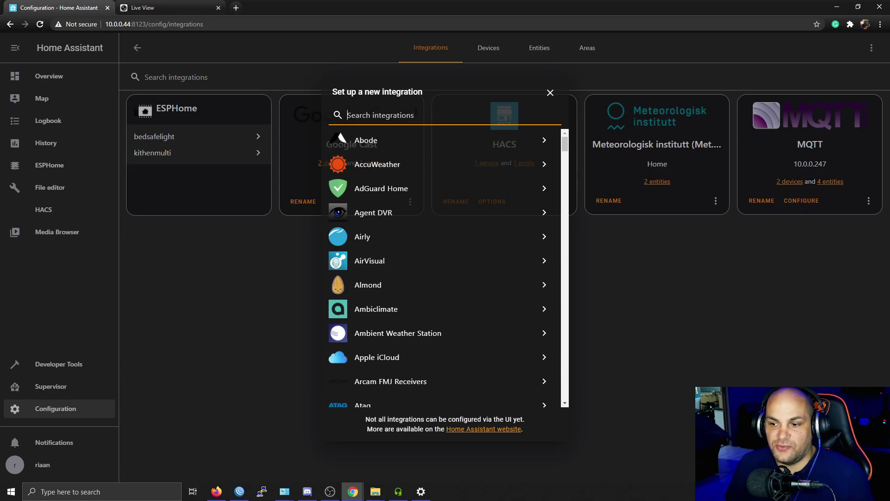
{"action": "type", "text": "on"}
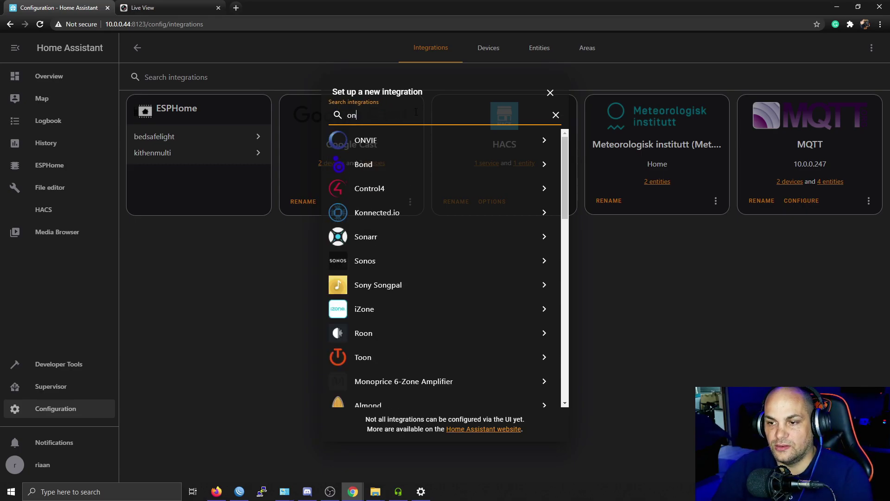
{"action": "left_click", "coordinate": [435, 142]}
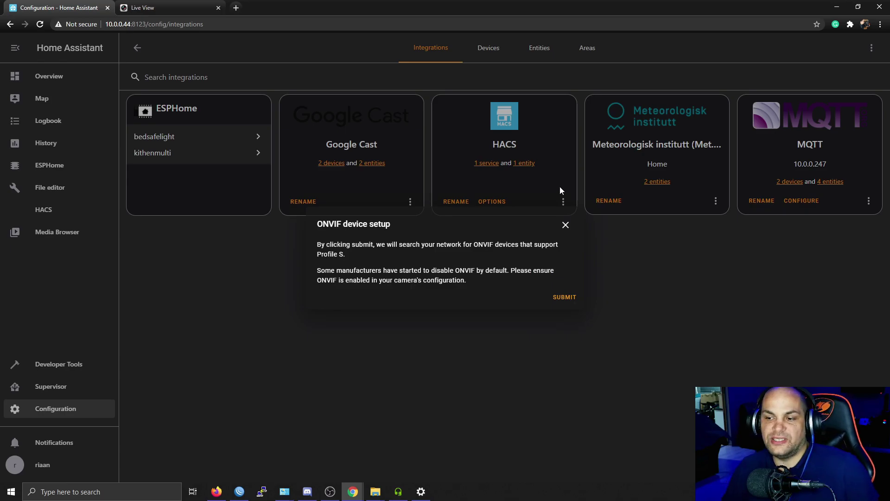
{"action": "left_click", "coordinate": [565, 298]}
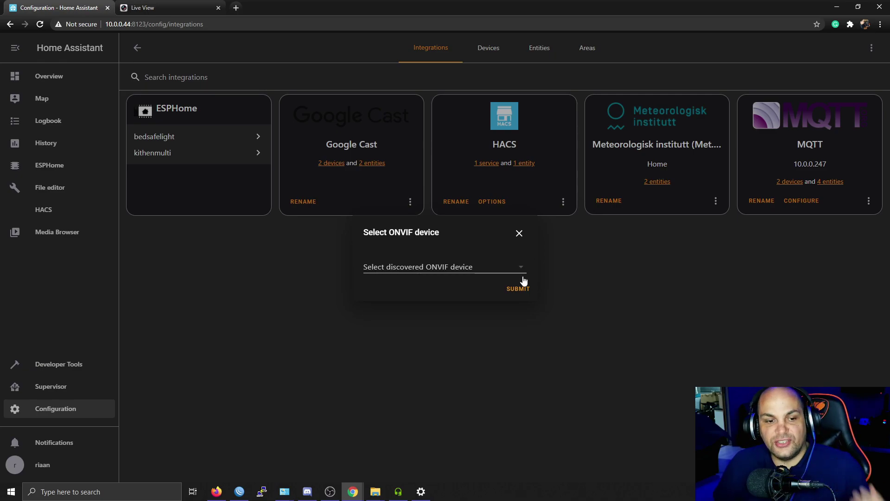
{"action": "left_click", "coordinate": [521, 267]}
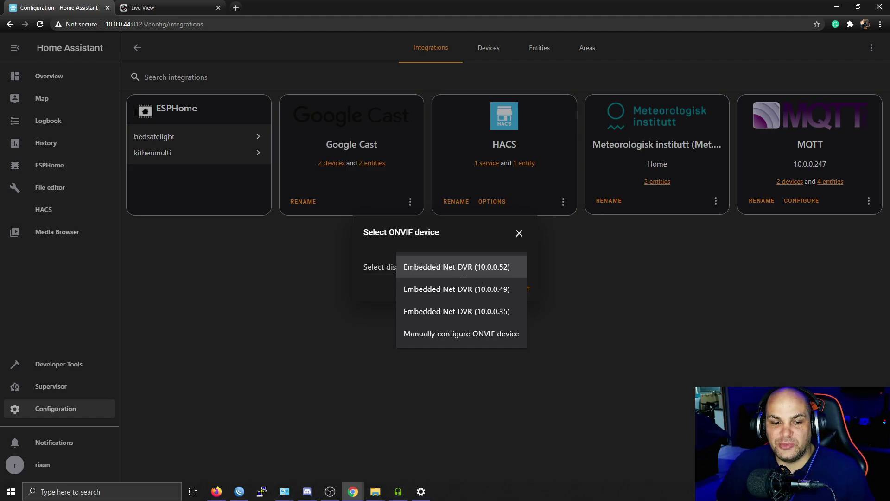
Connect ONVIF to the Embedded Net DVR at 10.0.0.52 with username admin and its password.
{"action": "left_click", "coordinate": [454, 267]}
{"action": "left_click", "coordinate": [517, 289]}
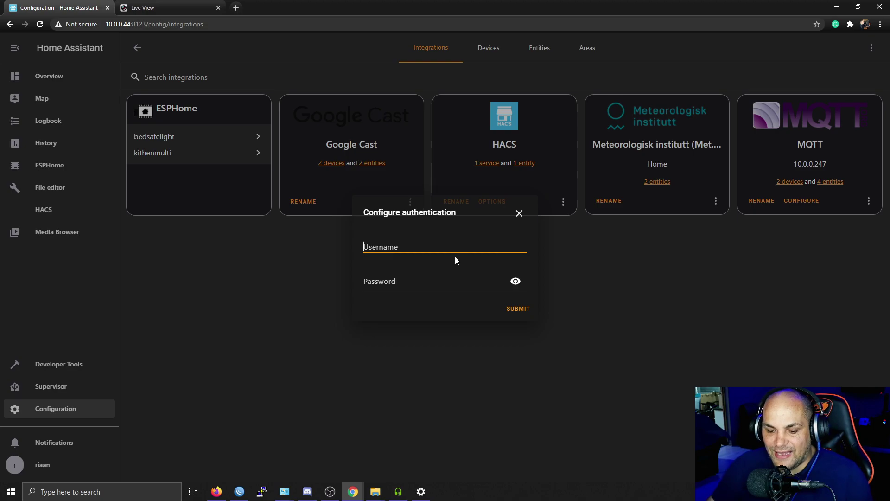
{"action": "type", "text": "admin"}
{"action": "key", "text": "Tab"}
{"action": "type", "text": "••••"}
{"action": "key", "text": "BackSpace"}
{"action": "key", "text": "BackSpace"}
{"action": "key", "text": "BackSpace"}
{"action": "key", "text": "BackSpace"}
{"action": "type", "text": "•"}
{"action": "key", "text": "BackSpace"}
{"action": "type", "text": "••••••••"}
{"action": "key", "text": "Return"}
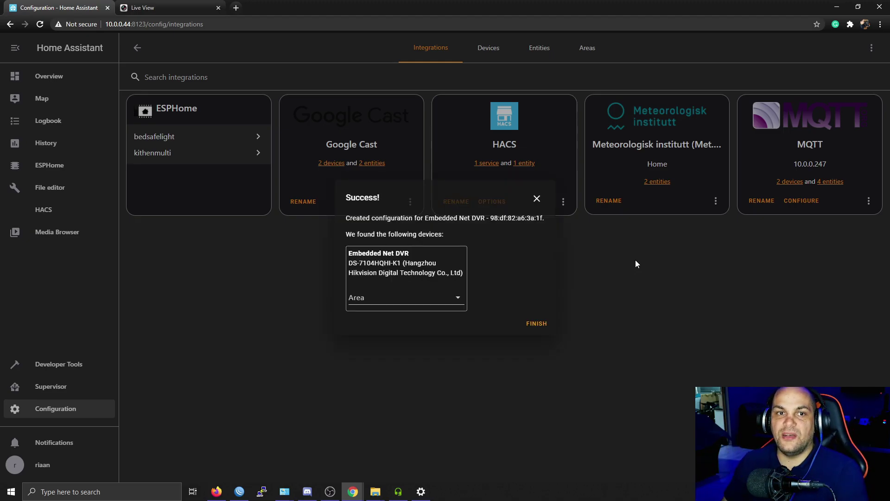
{"action": "left_click", "coordinate": [537, 323]}
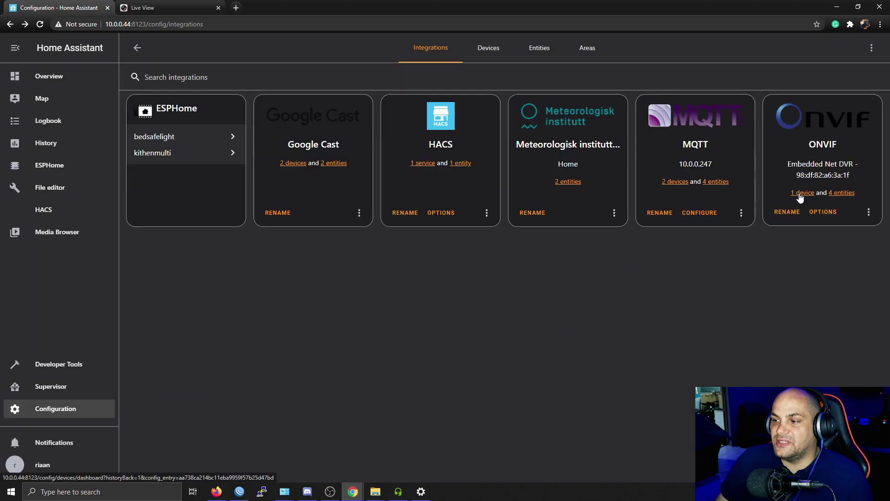
Review the ProfileName010–013 camera entities and the ProfileName011 settings, then return to Overview.
{"action": "left_click", "coordinate": [838, 194]}
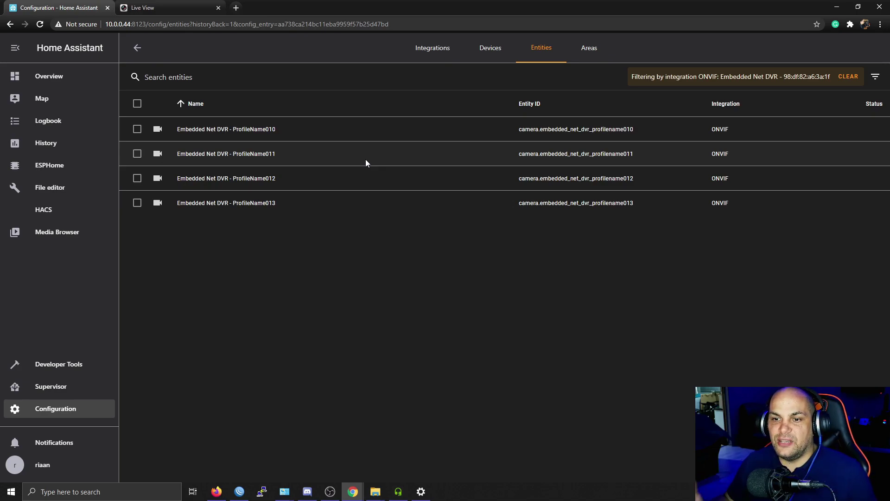
{"action": "left_click", "coordinate": [213, 157]}
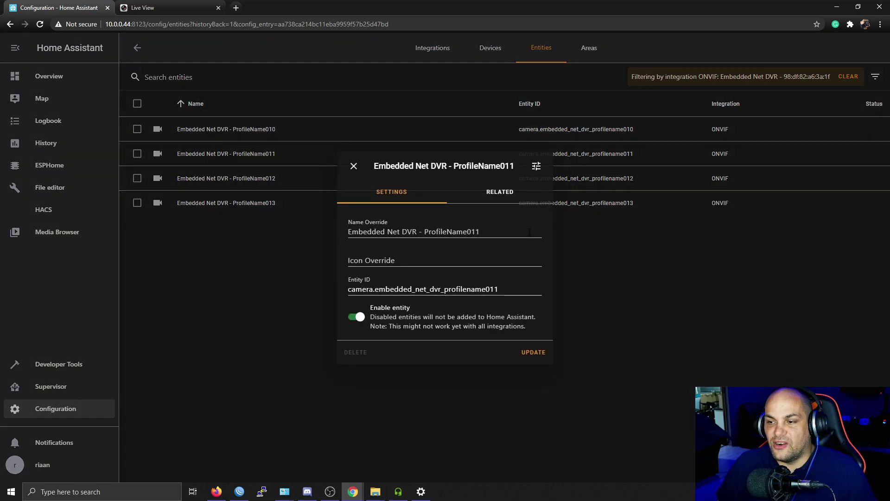
{"action": "left_click", "coordinate": [691, 258]}
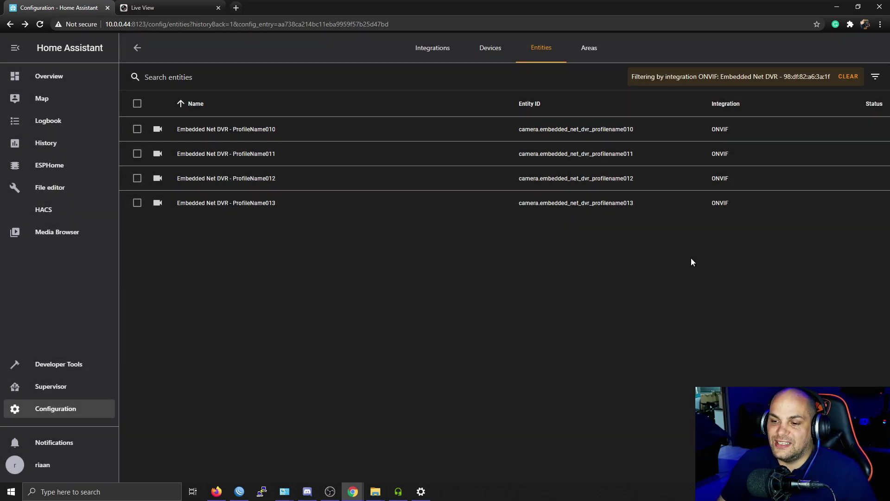
{"action": "left_click", "coordinate": [230, 158]}
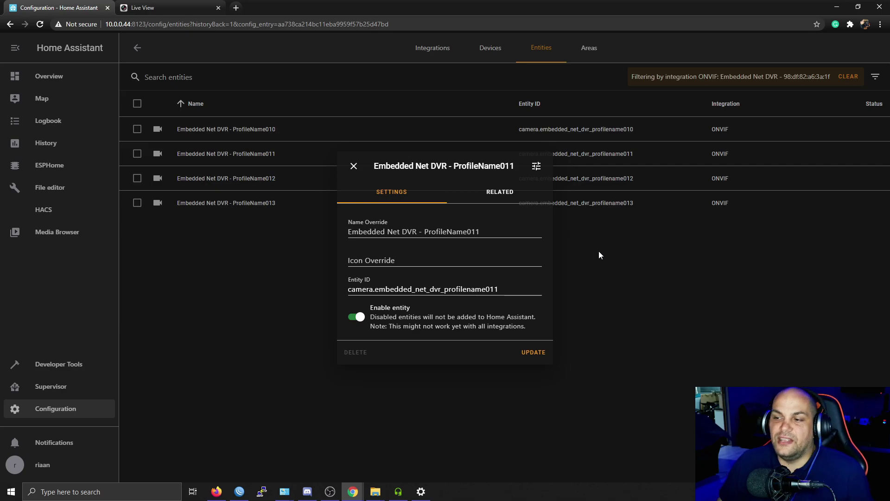
{"action": "left_click", "coordinate": [613, 253]}
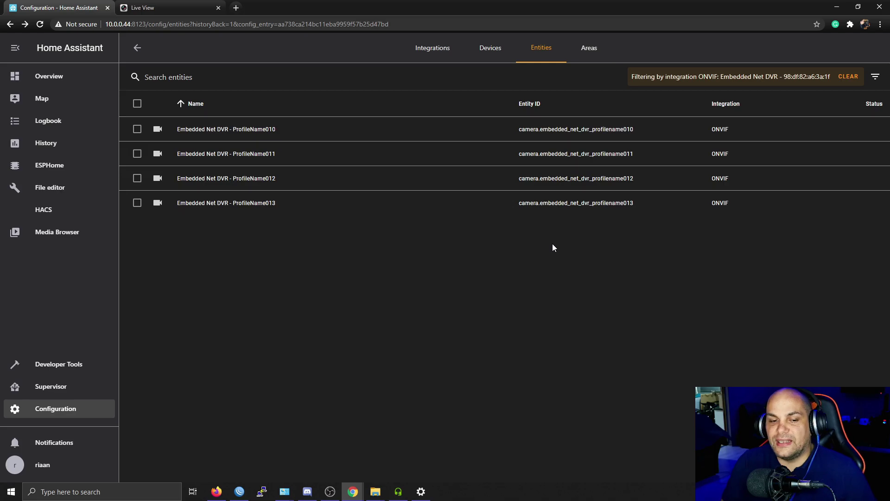
{"action": "left_click", "coordinate": [46, 85]}
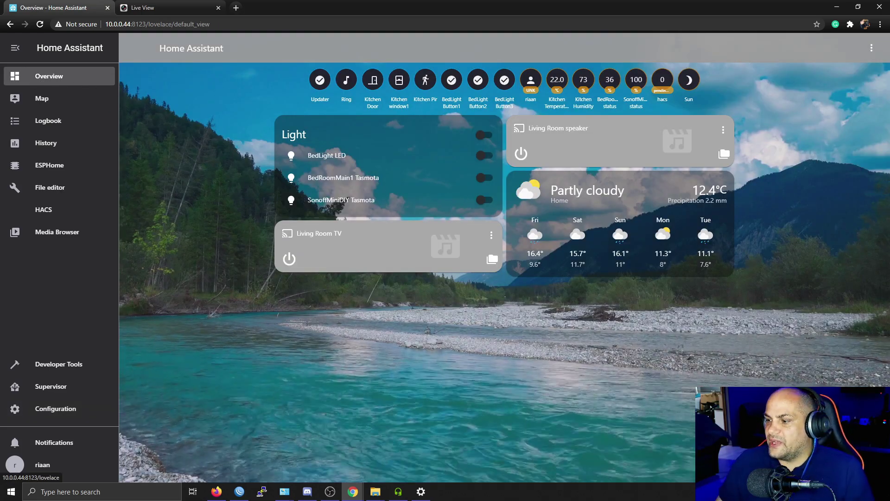
Switch the Overview dashboard to edit mode and browse the card picker for a new card.
{"action": "left_click", "coordinate": [872, 48]}
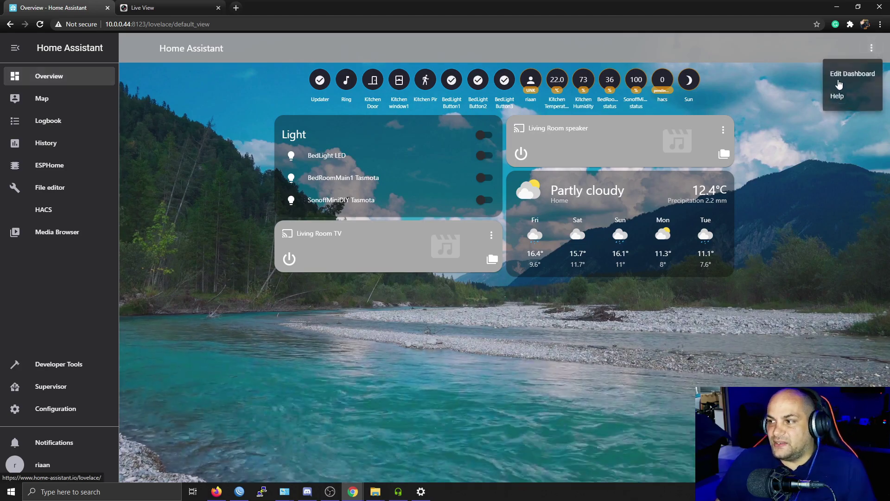
{"action": "left_click", "coordinate": [849, 81]}
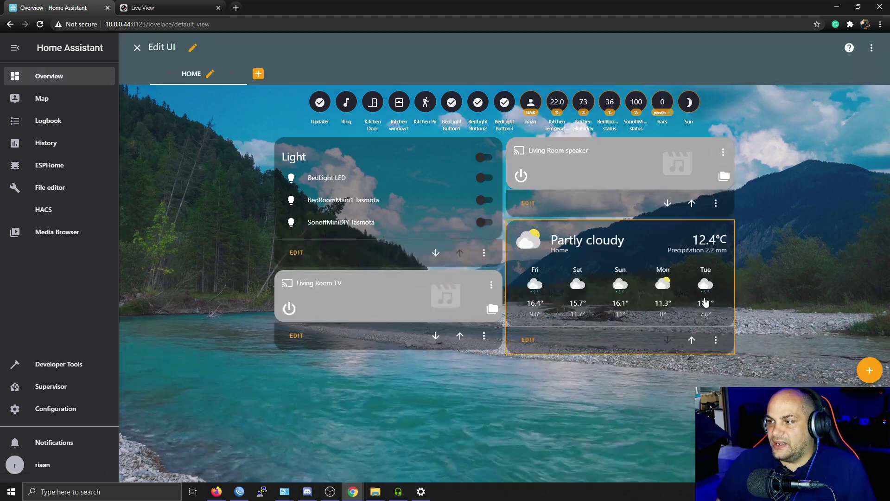
{"action": "left_click", "coordinate": [869, 370]}
{"action": "scroll", "coordinate": [459, 318], "scroll_direction": "down", "scroll_amount": 10}
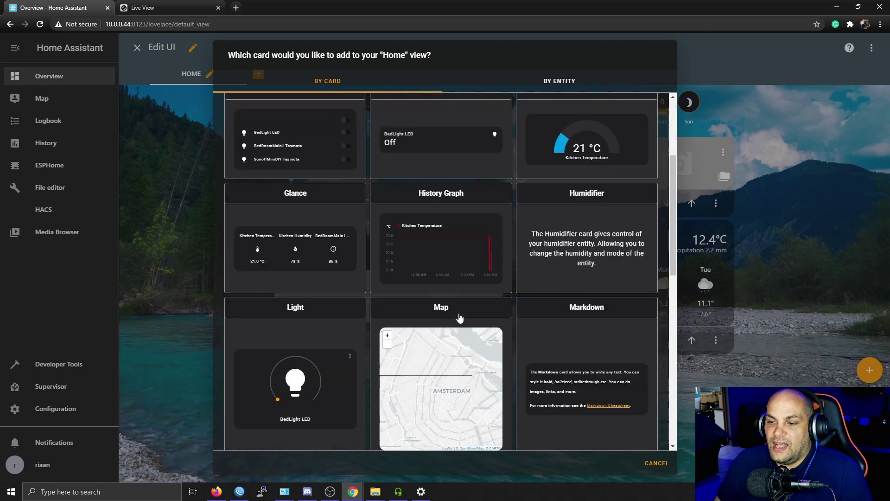
{"action": "scroll", "coordinate": [460, 318], "scroll_direction": "down", "scroll_amount": 3}
{"action": "scroll", "coordinate": [477, 222], "scroll_direction": "up", "scroll_amount": 2}
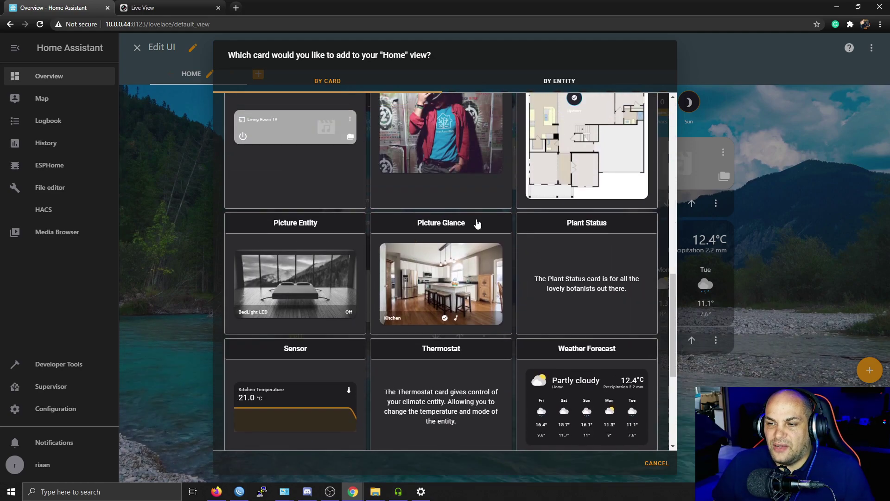
Save a Kitchen Picture Glance card using camera.embedded_net_dvr_profilename012, with updater and ring entities removed.
{"action": "left_click", "coordinate": [440, 225]}
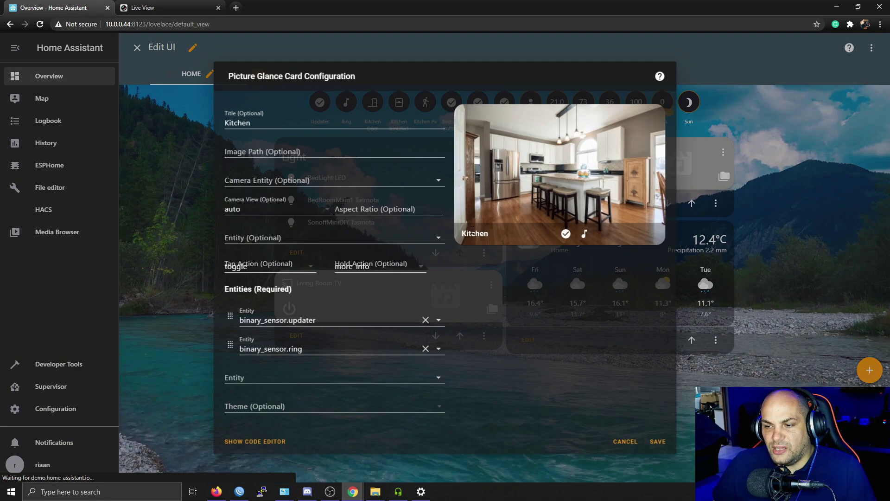
{"action": "left_click", "coordinate": [425, 320]}
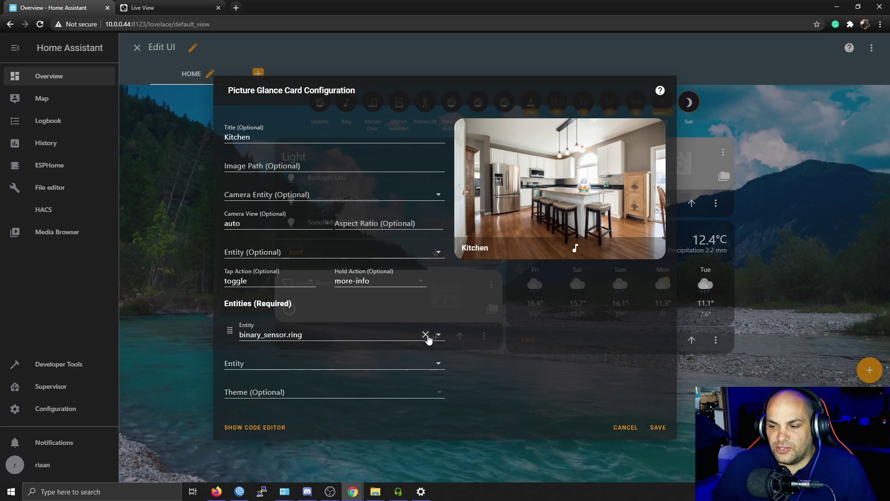
{"action": "left_click", "coordinate": [425, 338]}
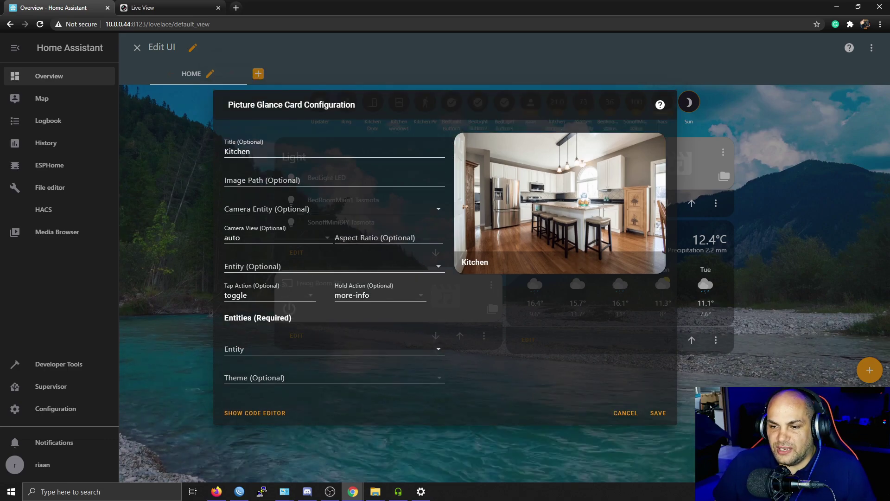
{"action": "left_click", "coordinate": [438, 210]}
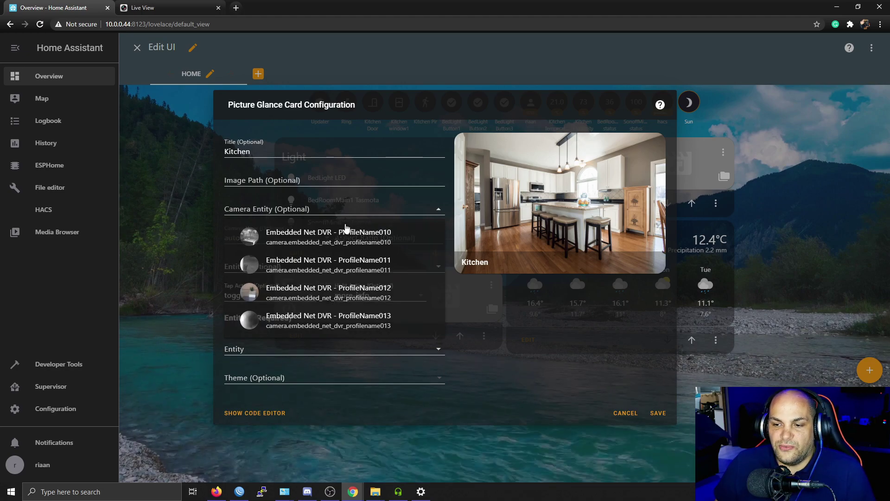
{"action": "left_click", "coordinate": [274, 295]}
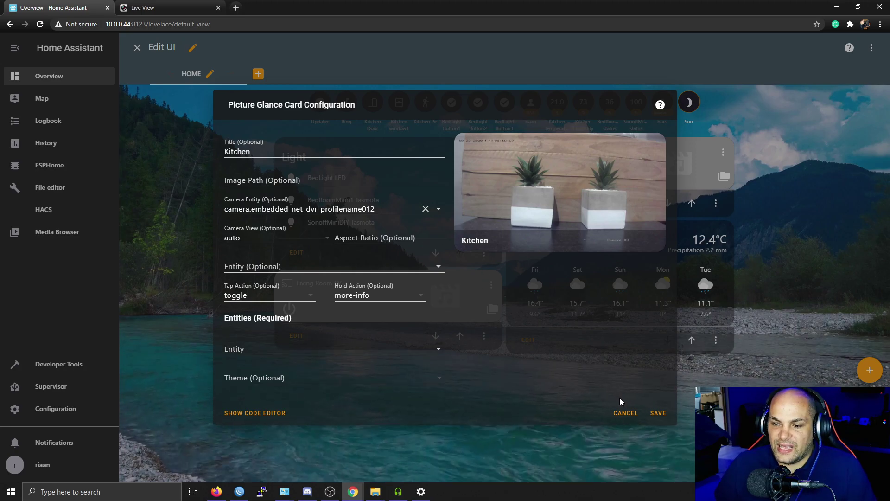
{"action": "double_click", "coordinate": [237, 151]}
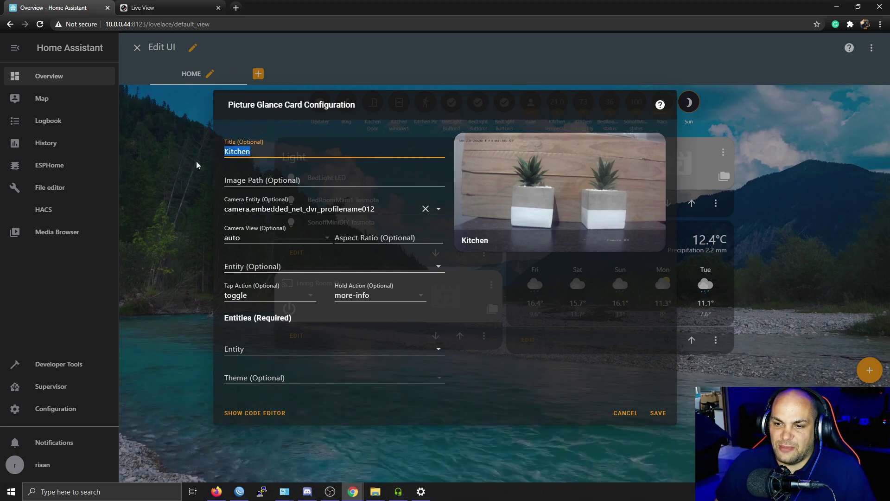
{"action": "left_click", "coordinate": [657, 413]}
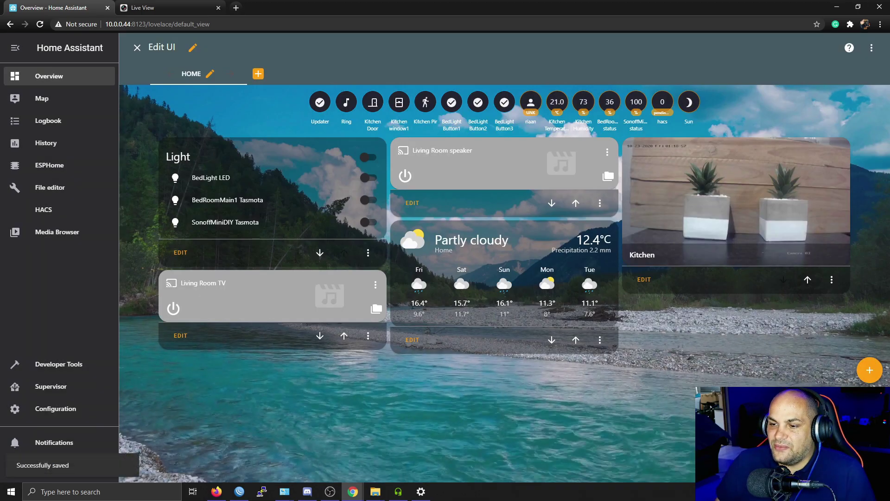
Open the live stream from the new Kitchen camera card.
{"action": "left_click", "coordinate": [747, 198]}
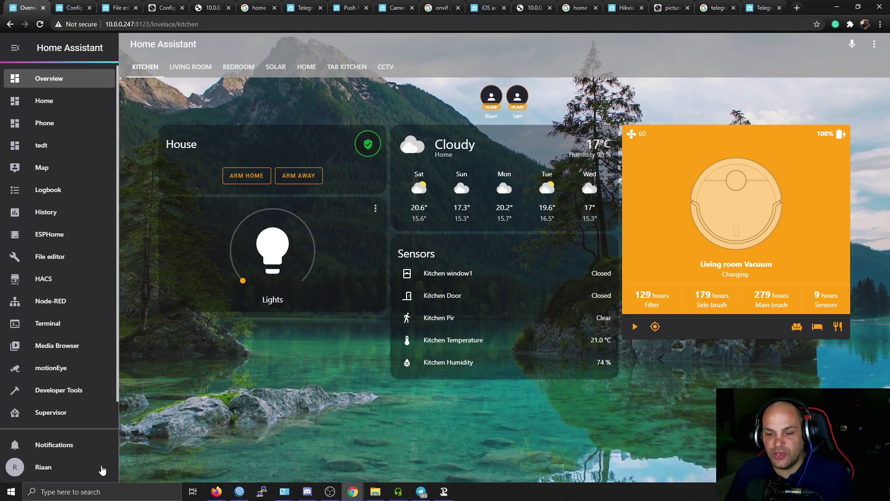
Open the Test notification img working automation from Configuration > Automations.
{"action": "scroll", "coordinate": [79, 399], "scroll_direction": "down", "scroll_amount": 1}
{"action": "left_click", "coordinate": [70, 414]}
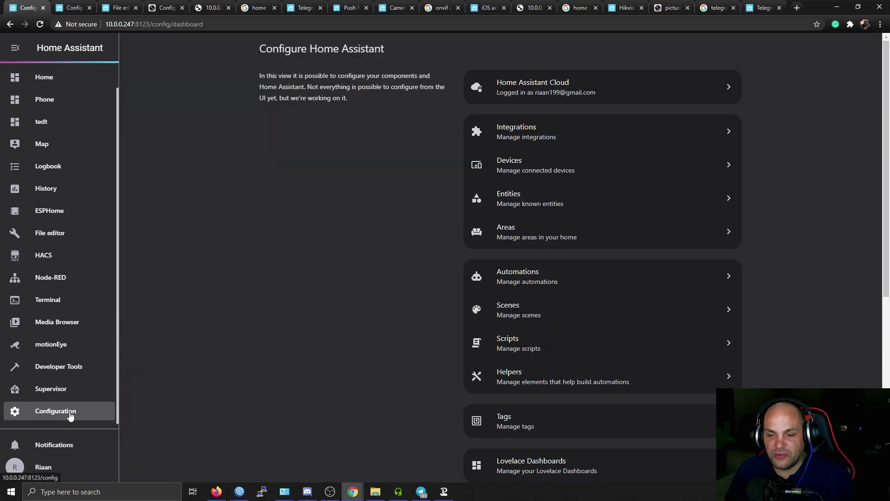
{"action": "left_click", "coordinate": [522, 135]}
{"action": "left_click", "coordinate": [95, 408]}
{"action": "left_click", "coordinate": [560, 282]}
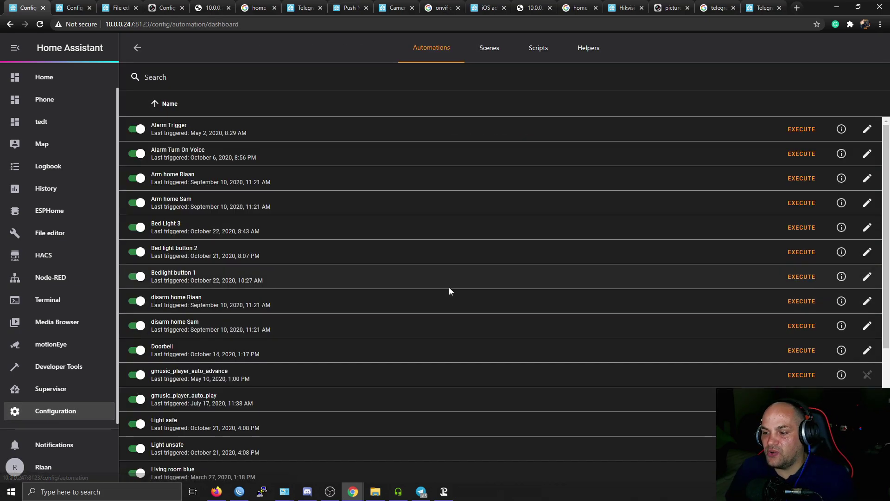
{"action": "scroll", "coordinate": [396, 377], "scroll_direction": "down", "scroll_amount": 5}
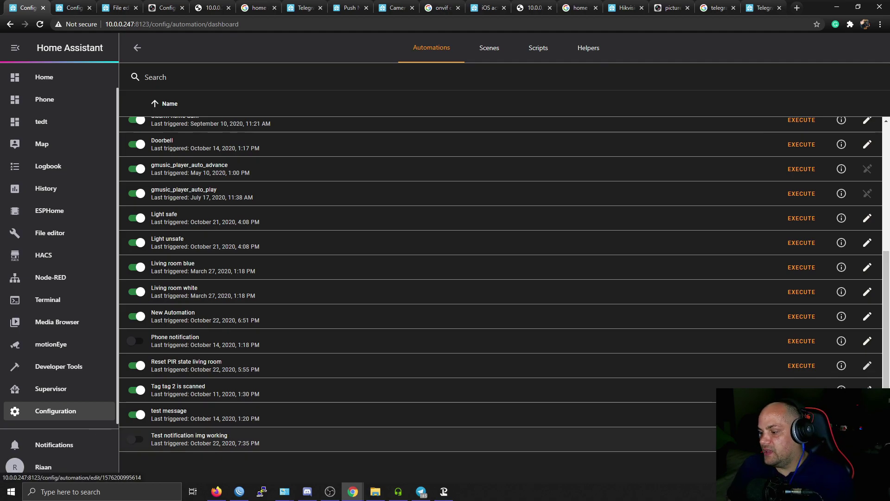
{"action": "left_click", "coordinate": [461, 439]}
Review the automation's State trigger on binary_sensor.ring changing from off to on.
{"action": "scroll", "coordinate": [460, 357], "scroll_direction": "down", "scroll_amount": 3}
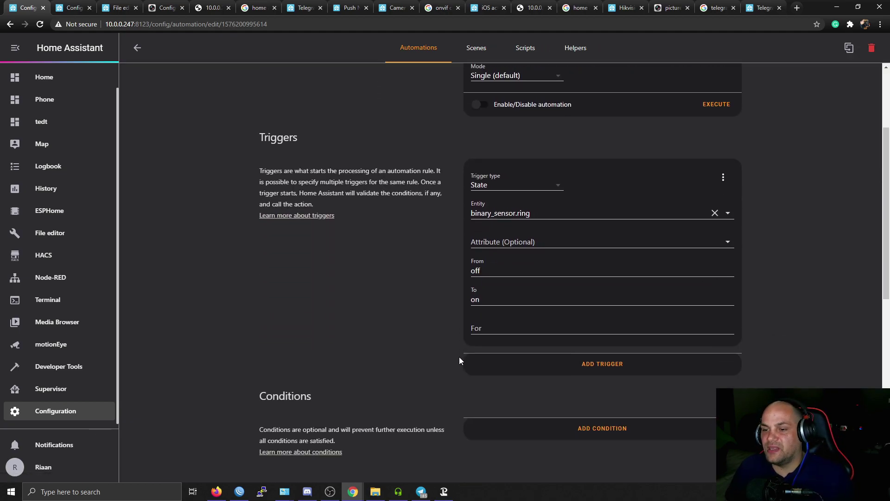
{"action": "scroll", "coordinate": [459, 357], "scroll_direction": "up", "scroll_amount": 3}
{"action": "left_click", "coordinate": [590, 124]}
{"action": "scroll", "coordinate": [417, 258], "scroll_direction": "down", "scroll_amount": 1}
{"action": "scroll", "coordinate": [417, 260], "scroll_direction": "down", "scroll_amount": 4}
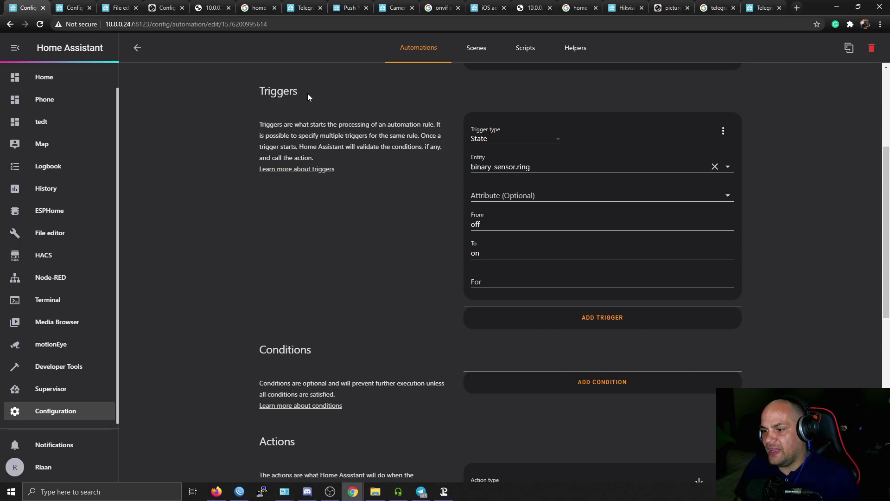
{"action": "left_click_drag", "start_coordinate": [537, 165], "coordinate": [444, 170]}
{"action": "left_click", "coordinate": [424, 194]}
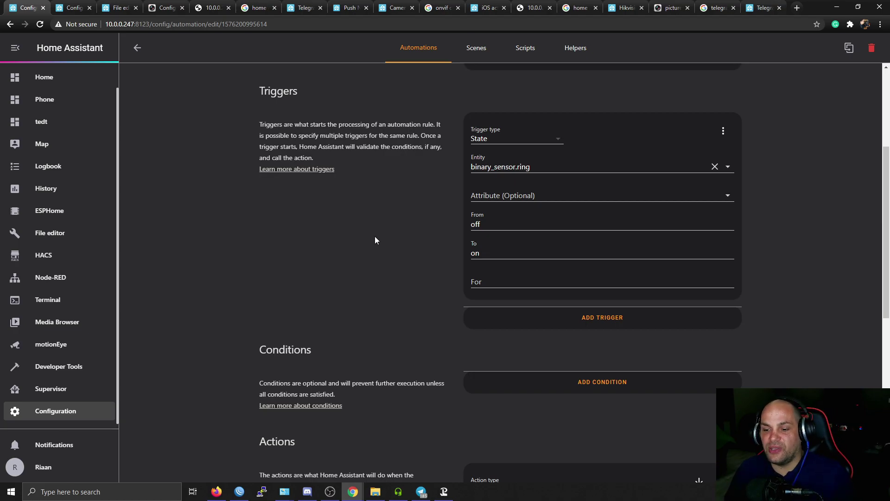
Keep Call service as the snapshot action's type.
{"action": "scroll", "coordinate": [380, 262], "scroll_direction": "down", "scroll_amount": 3}
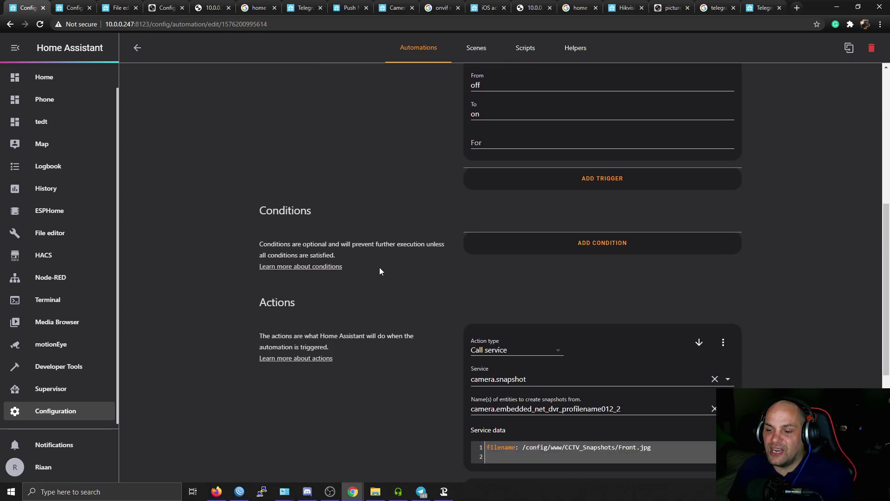
{"action": "scroll", "coordinate": [380, 271], "scroll_direction": "down", "scroll_amount": 2}
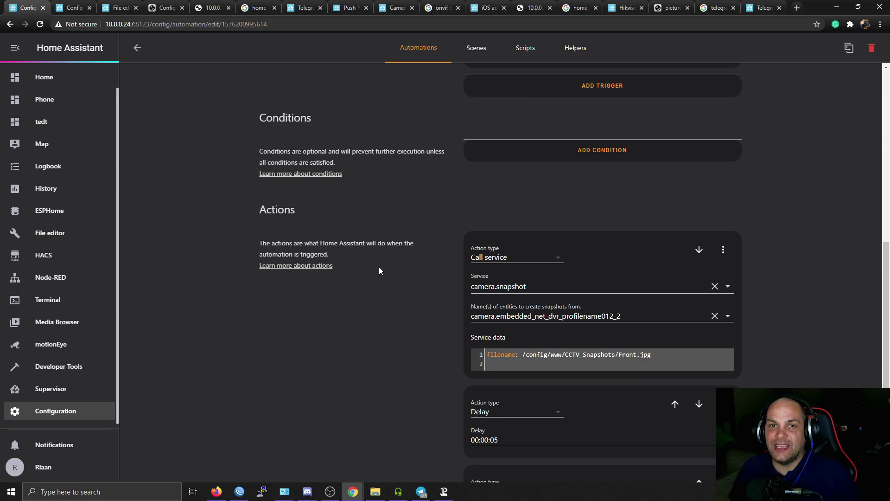
{"action": "left_click", "coordinate": [540, 257]}
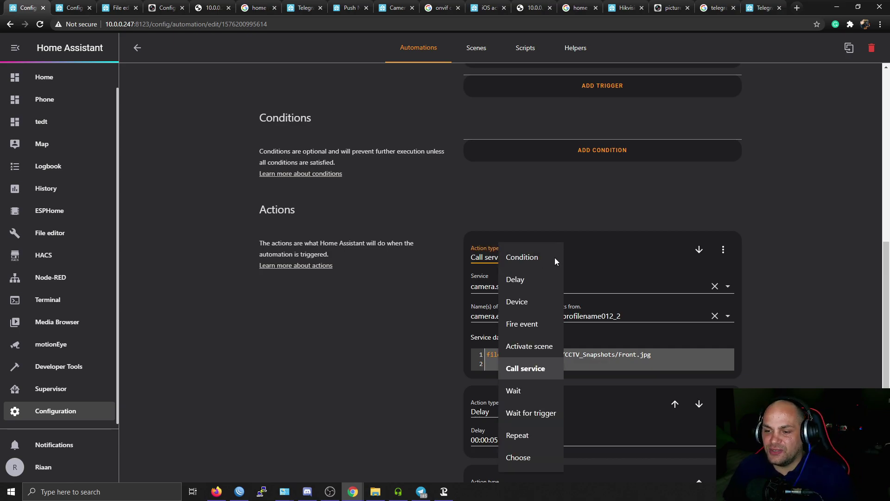
{"action": "left_click", "coordinate": [366, 350]}
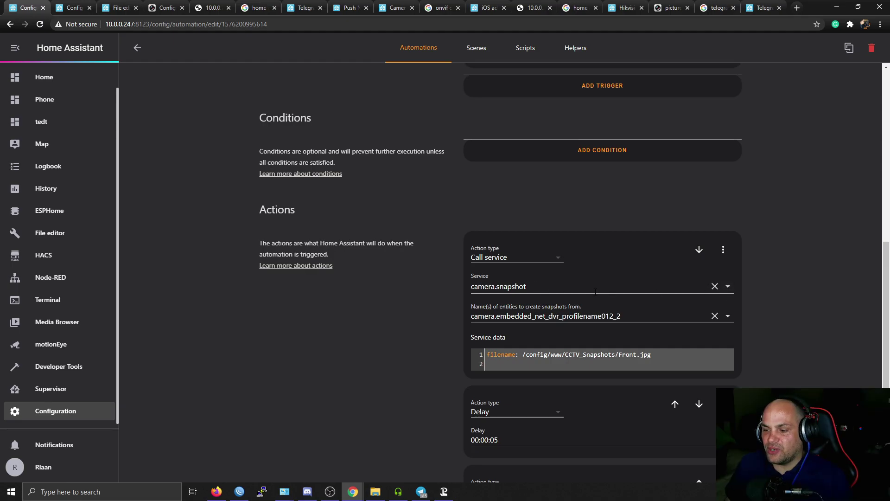
Choose camera.embedded_net_dvr_profilename012_2 as the entity for camera.snapshot.
{"action": "scroll", "coordinate": [556, 285], "scroll_direction": "down", "scroll_amount": 1}
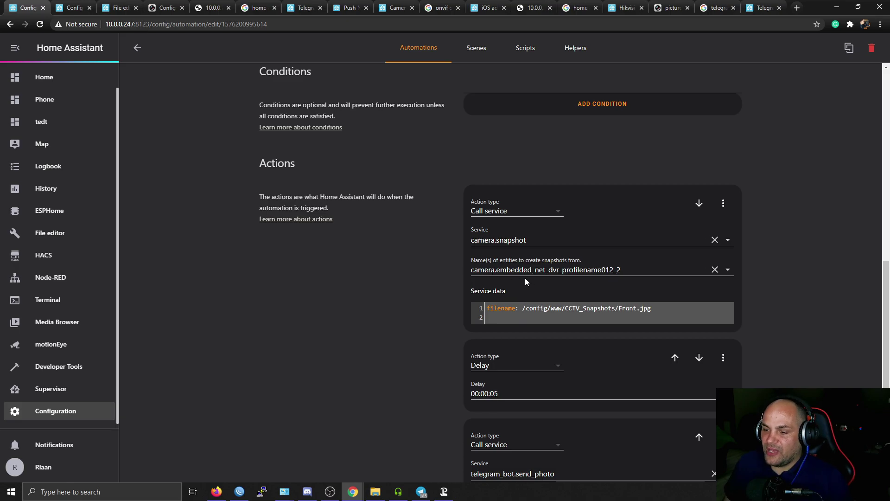
{"action": "left_click", "coordinate": [726, 272]}
{"action": "scroll", "coordinate": [644, 366], "scroll_direction": "down", "scroll_amount": 3}
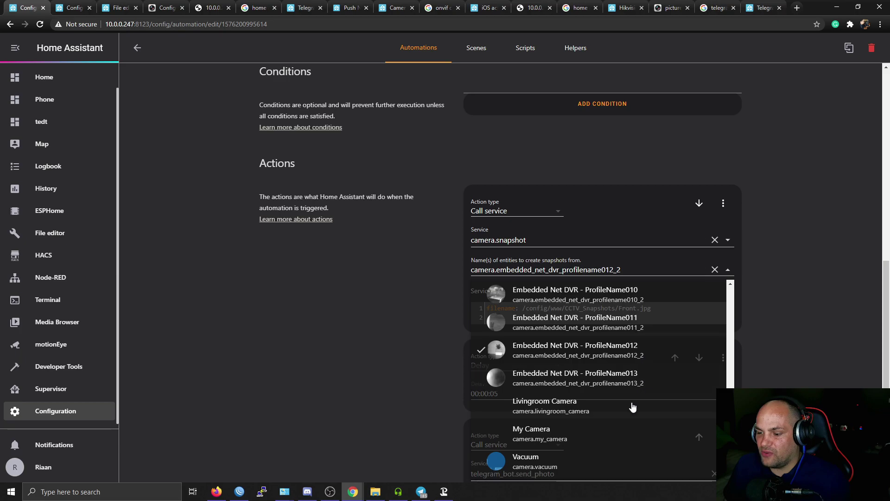
{"action": "scroll", "coordinate": [604, 444], "scroll_direction": "up", "scroll_amount": 6}
{"action": "scroll", "coordinate": [604, 444], "scroll_direction": "down", "scroll_amount": 6}
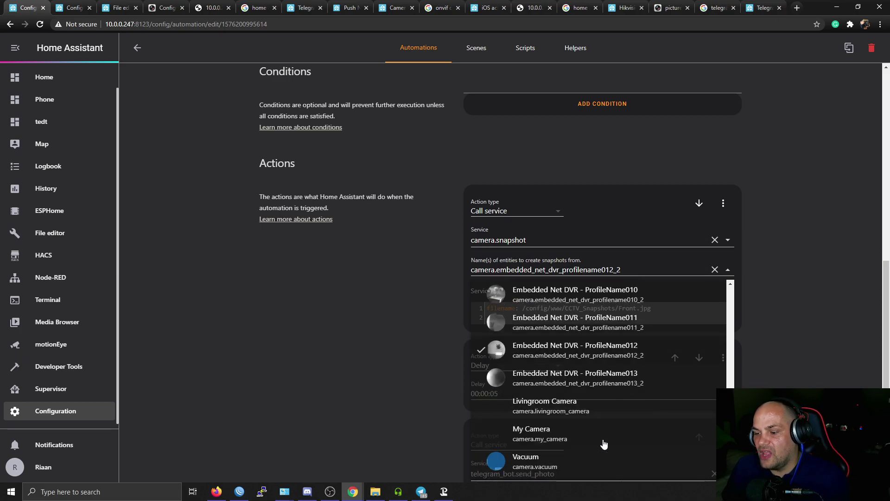
{"action": "left_click", "coordinate": [545, 355]}
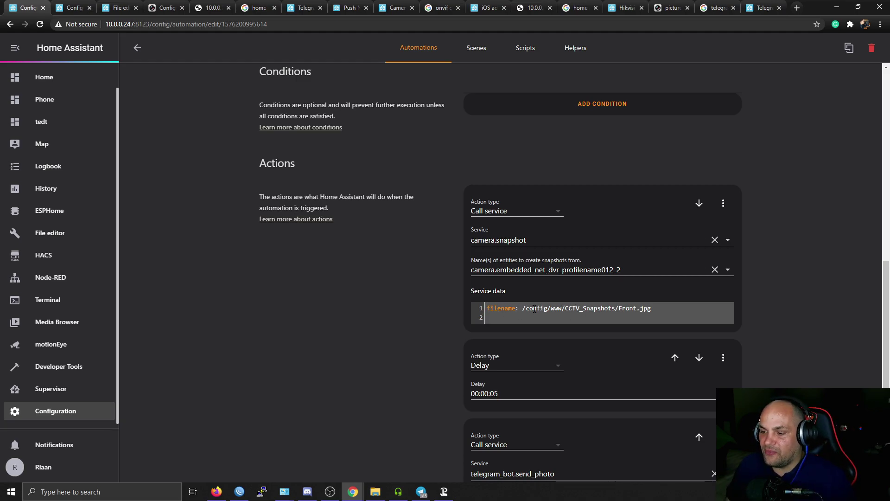
{"action": "left_click_drag", "start_coordinate": [523, 309], "coordinate": [628, 309]}
{"action": "left_click", "coordinate": [563, 309]}
{"action": "key", "text": "ctrl+z"}
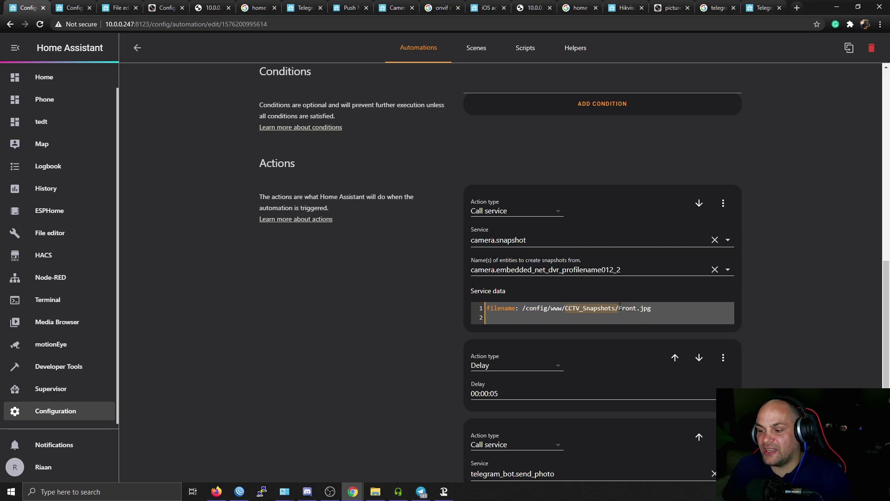
{"action": "left_click", "coordinate": [619, 308]}
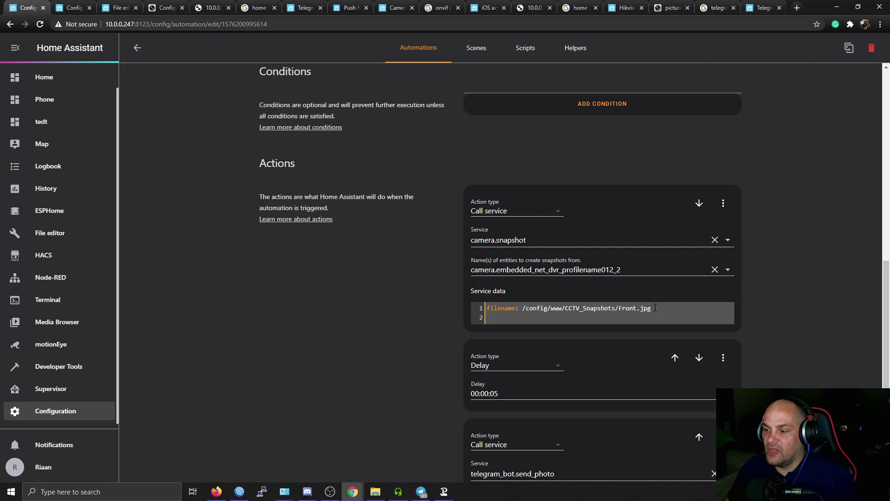
{"action": "left_click_drag", "start_coordinate": [622, 311], "coordinate": [637, 312]}
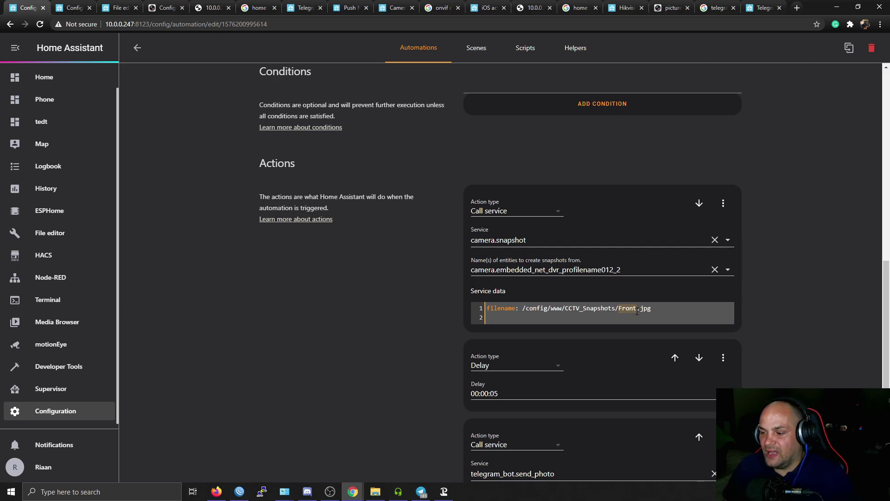
{"action": "type", "text": "ch1"}
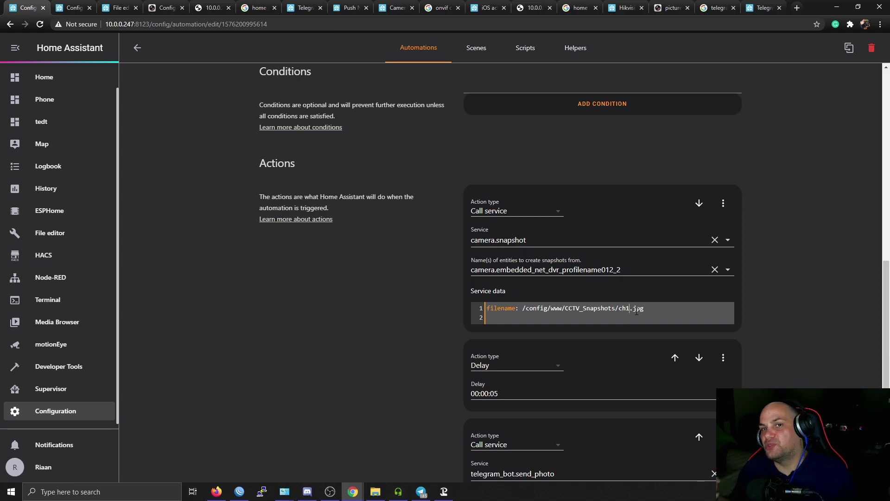
{"action": "key", "text": "ctrl+z"}
{"action": "key", "text": "ctrl+z"}
{"action": "left_click", "coordinate": [716, 311]}
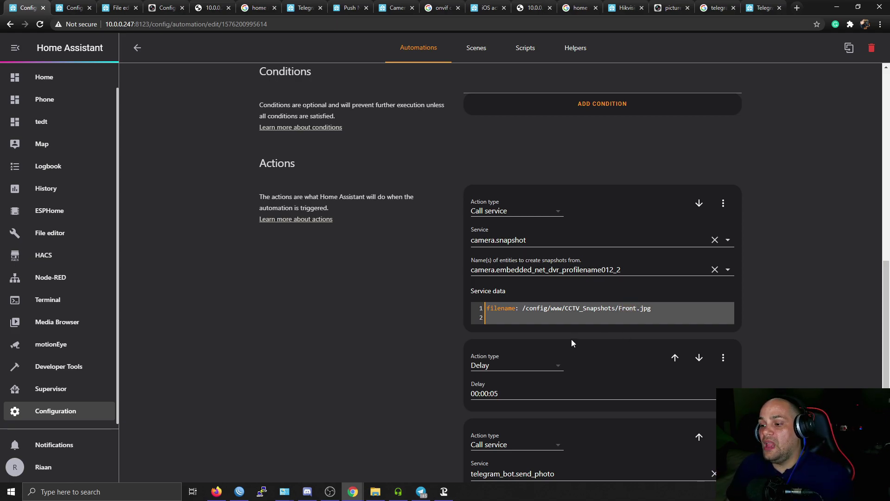
{"action": "scroll", "coordinate": [571, 339], "scroll_direction": "down", "scroll_amount": 1}
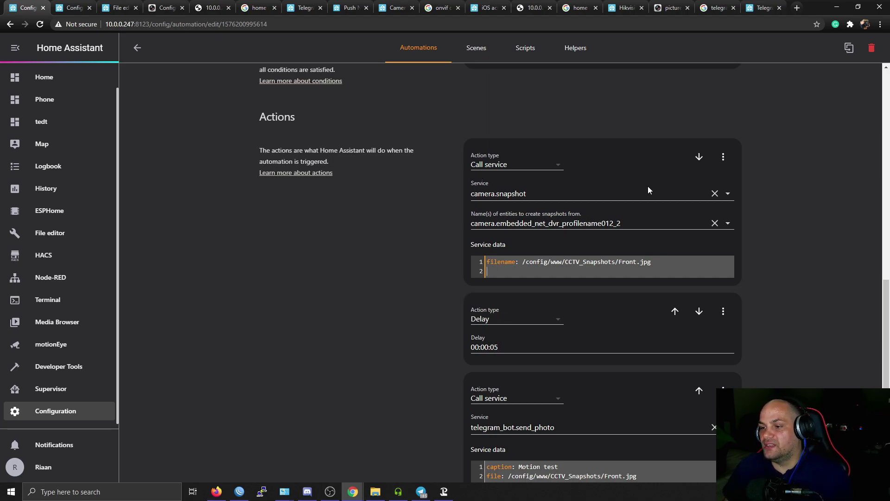
{"action": "scroll", "coordinate": [536, 313], "scroll_direction": "down", "scroll_amount": 1}
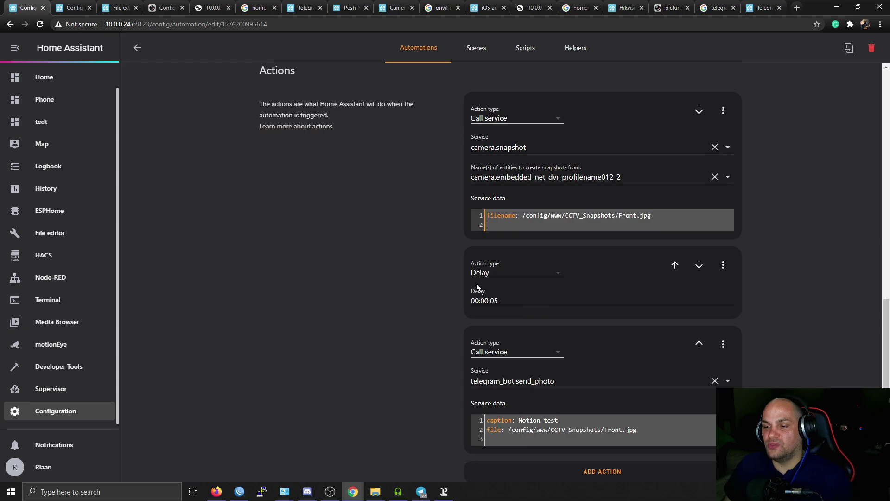
{"action": "left_click_drag", "start_coordinate": [498, 301], "coordinate": [454, 305]}
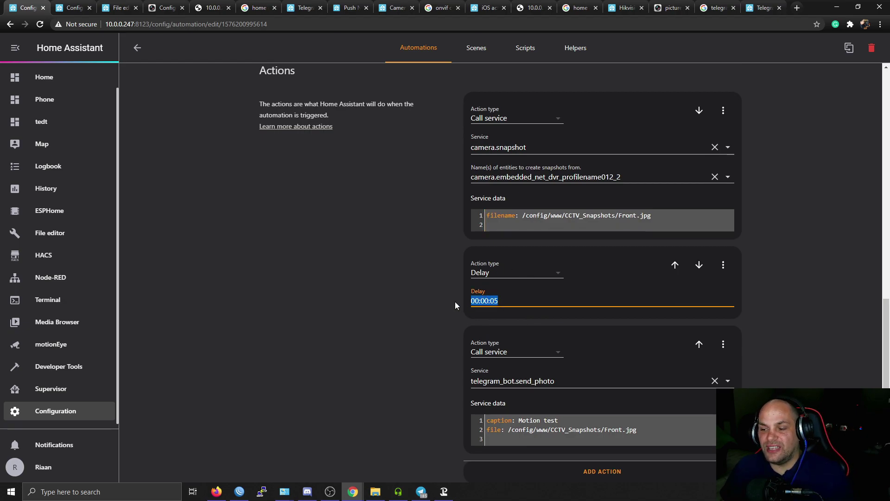
{"action": "left_click", "coordinate": [422, 319]}
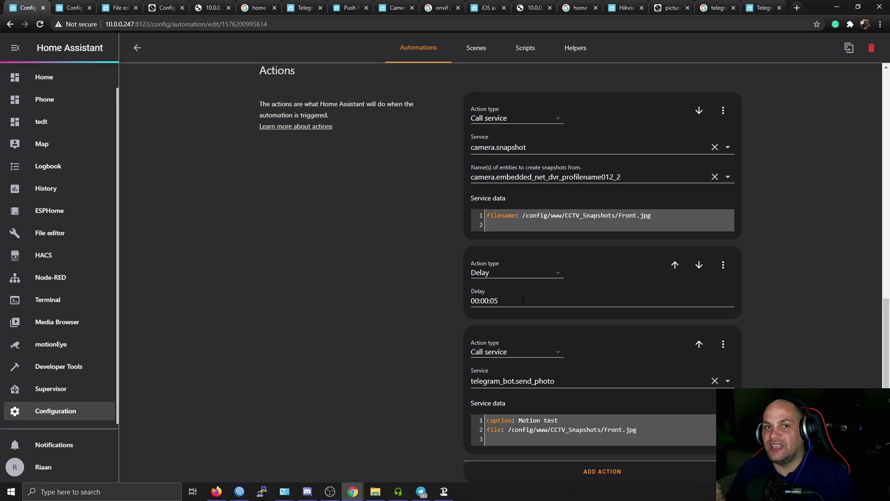
{"action": "scroll", "coordinate": [523, 302], "scroll_direction": "down", "scroll_amount": 1}
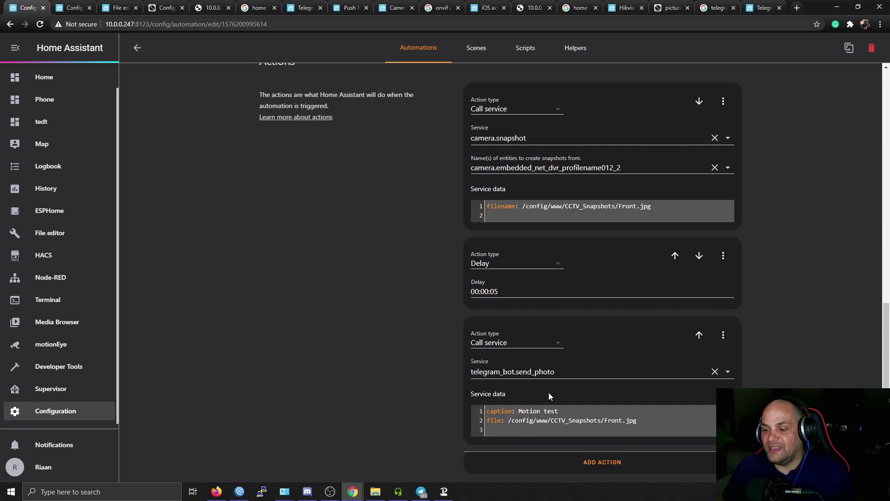
{"action": "mouse_move", "coordinate": [501, 411]}
{"action": "left_mouse_down"}
{"action": "mouse_move", "coordinate": [562, 411]}
{"action": "mouse_move", "coordinate": [518, 412]}
{"action": "left_mouse_up"}
{"action": "left_click", "coordinate": [576, 411]}
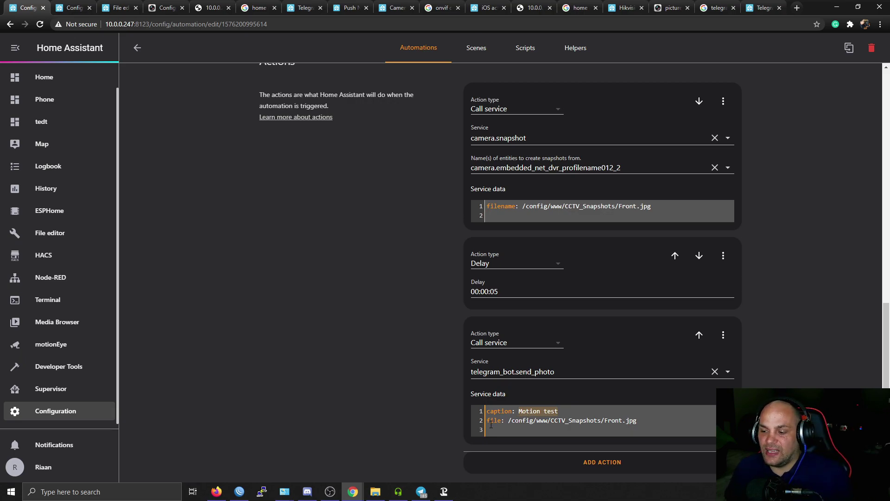
{"action": "left_click", "coordinate": [494, 421]}
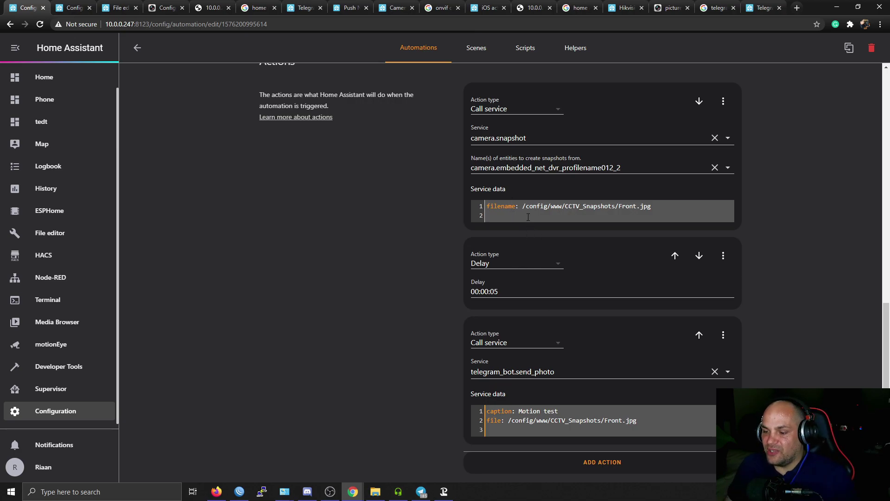
{"action": "left_click_drag", "start_coordinate": [523, 206], "coordinate": [546, 212]}
{"action": "left_click_drag", "start_coordinate": [617, 214], "coordinate": [650, 210]}
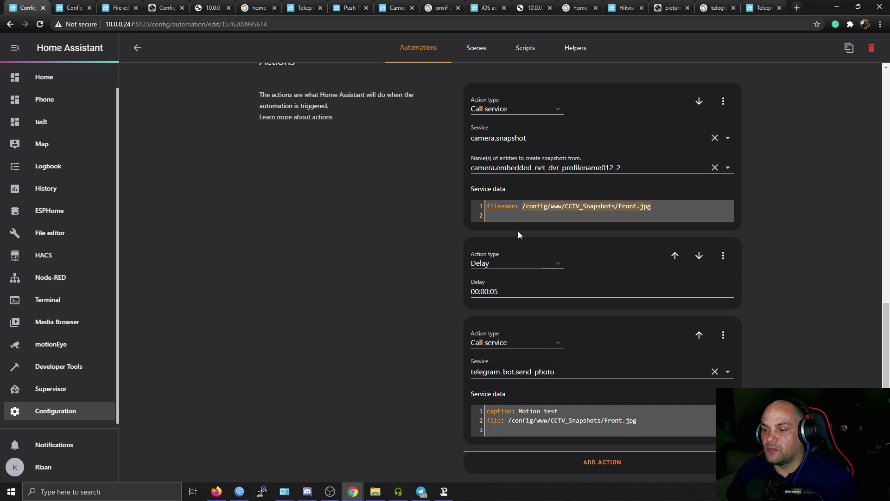
{"action": "left_click", "coordinate": [521, 205]}
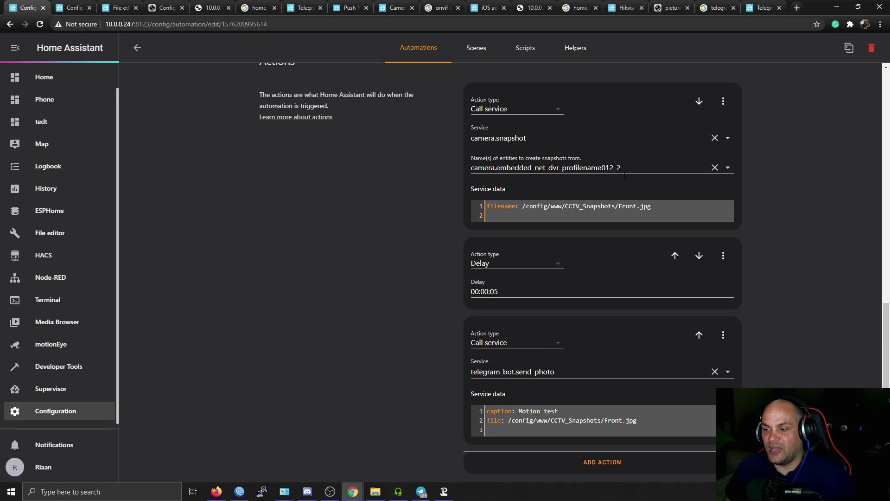
{"action": "left_click_drag", "start_coordinate": [618, 205], "coordinate": [653, 205]}
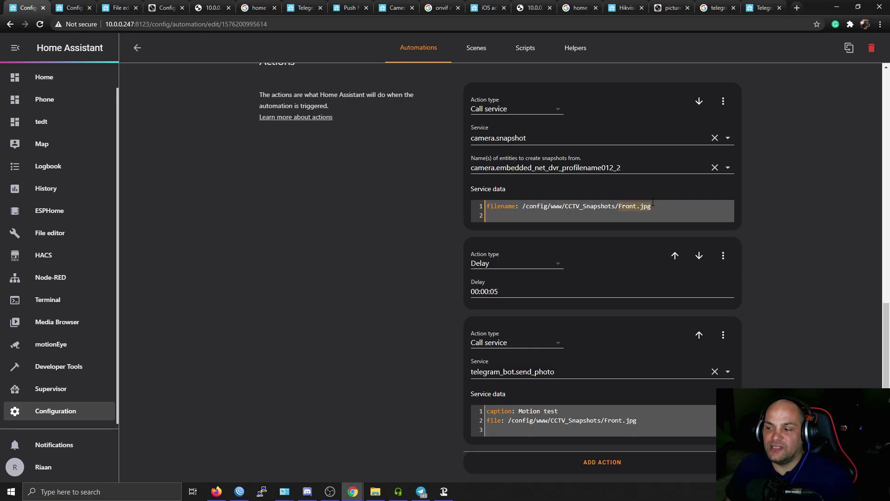
{"action": "left_click", "coordinate": [627, 207]}
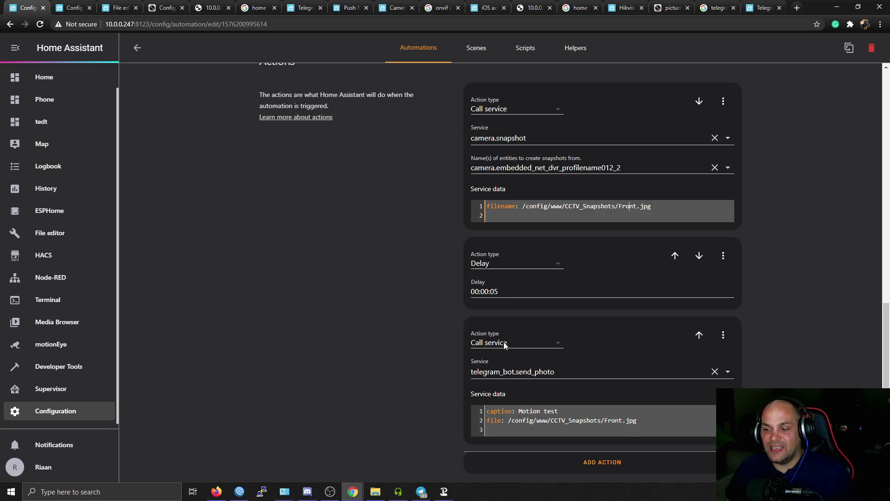
{"action": "left_click_drag", "start_coordinate": [509, 419], "coordinate": [635, 421]}
{"action": "left_click", "coordinate": [648, 421]}
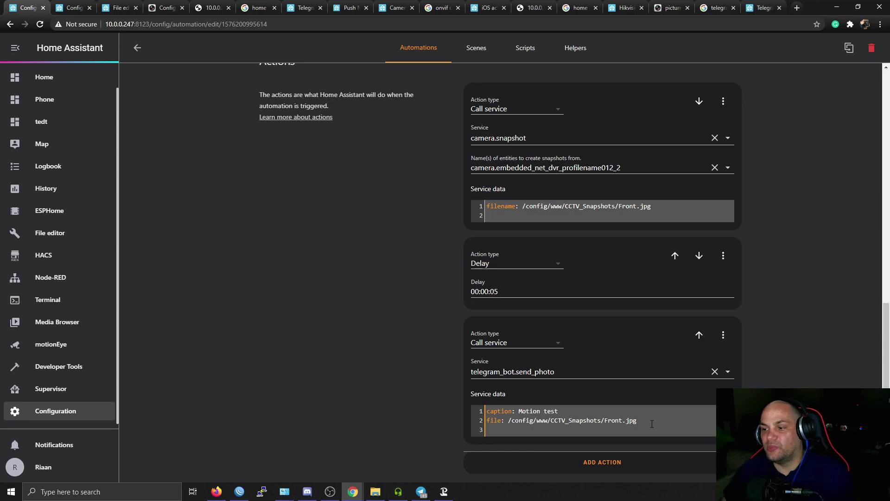
{"action": "left_click_drag", "start_coordinate": [651, 207], "coordinate": [621, 207]}
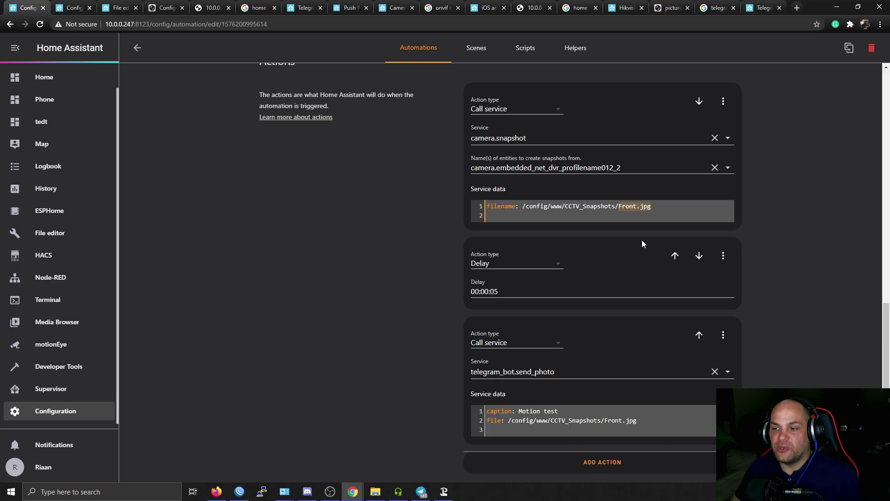
{"action": "scroll", "coordinate": [495, 276], "scroll_direction": "up", "scroll_amount": 10}
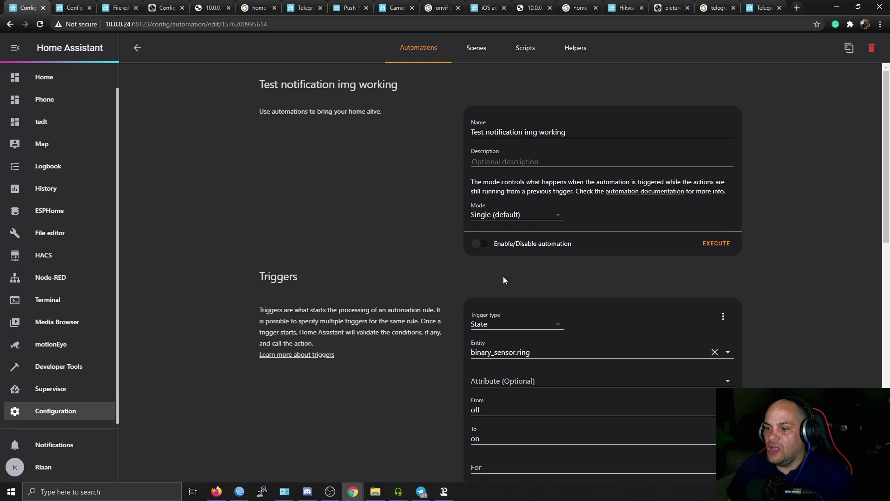
Execute the automation twice, confirming the Motion test snapshots arrive in the Telegram HOME chat.
{"action": "left_click", "coordinate": [716, 243]}
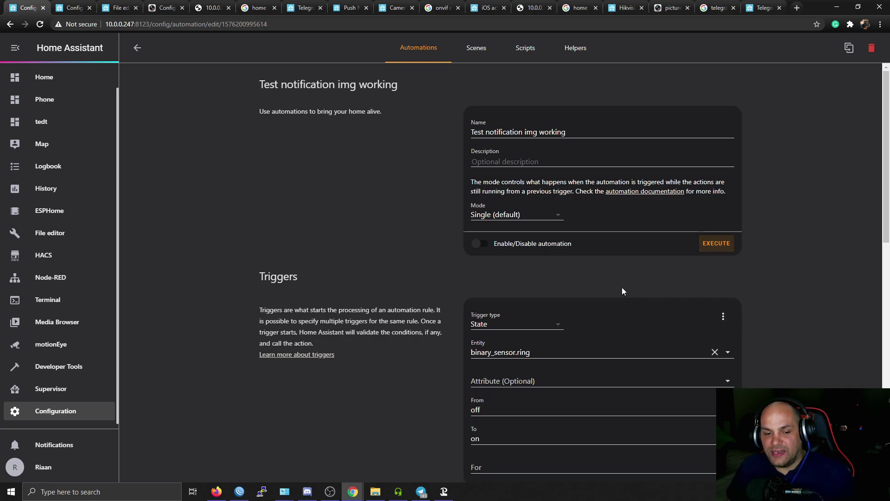
{"action": "key", "text": "alt+Tab"}
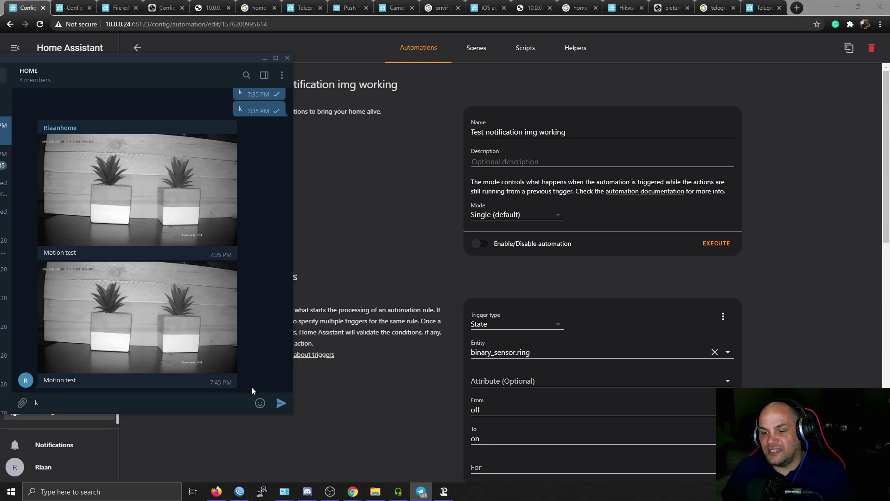
{"action": "left_click", "coordinate": [717, 244]}
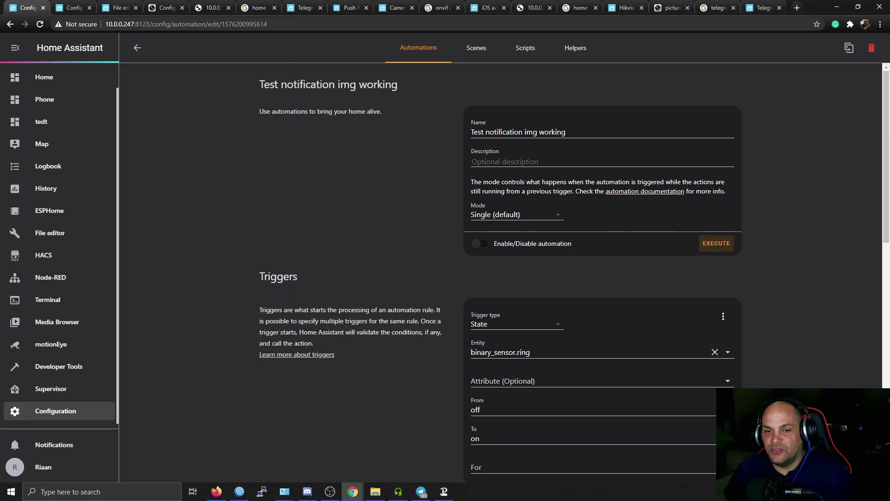
{"action": "key", "text": "alt+Tab"}
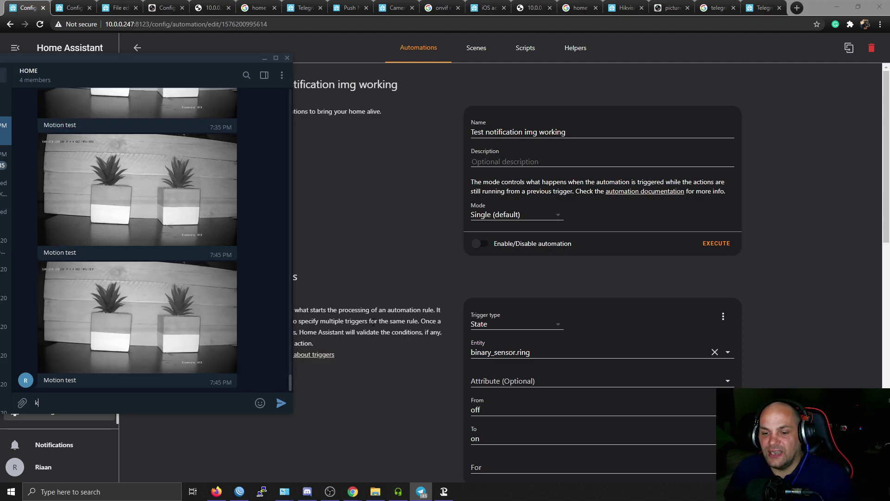
{"action": "key", "text": "alt+Tab"}
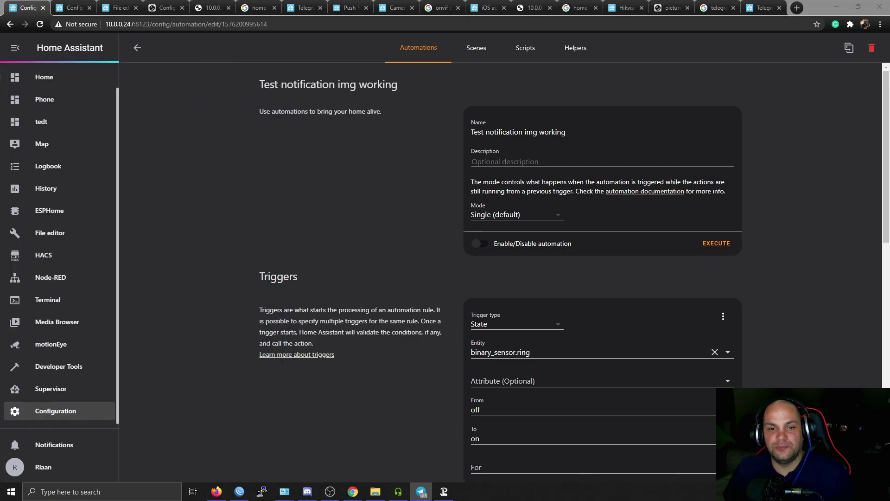